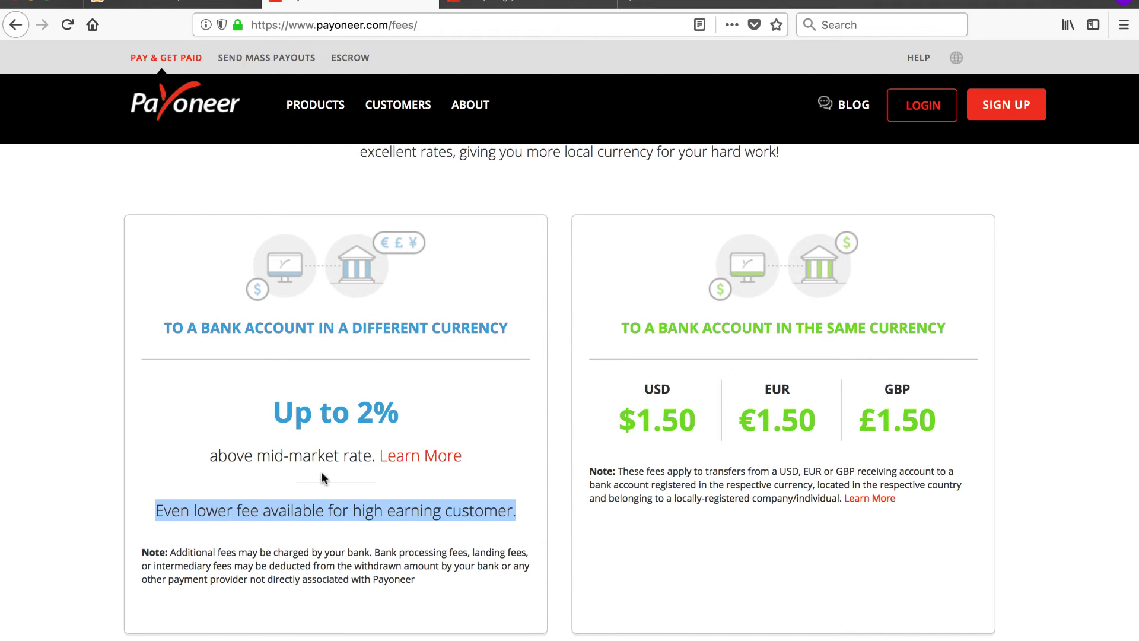
Step: Examine Payoneer's withdrawal fees for bank accounts in a different currency and for USD and EUR accounts in the same currency
left_click_drag(273, 417, 394, 423)
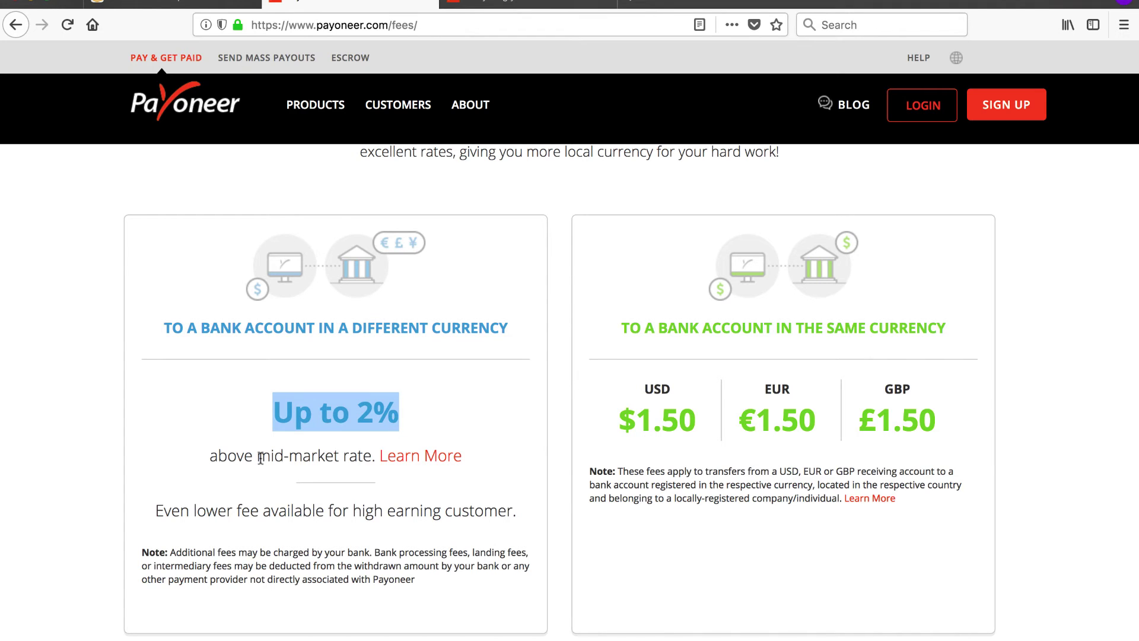
left_click_drag(259, 458, 342, 460)
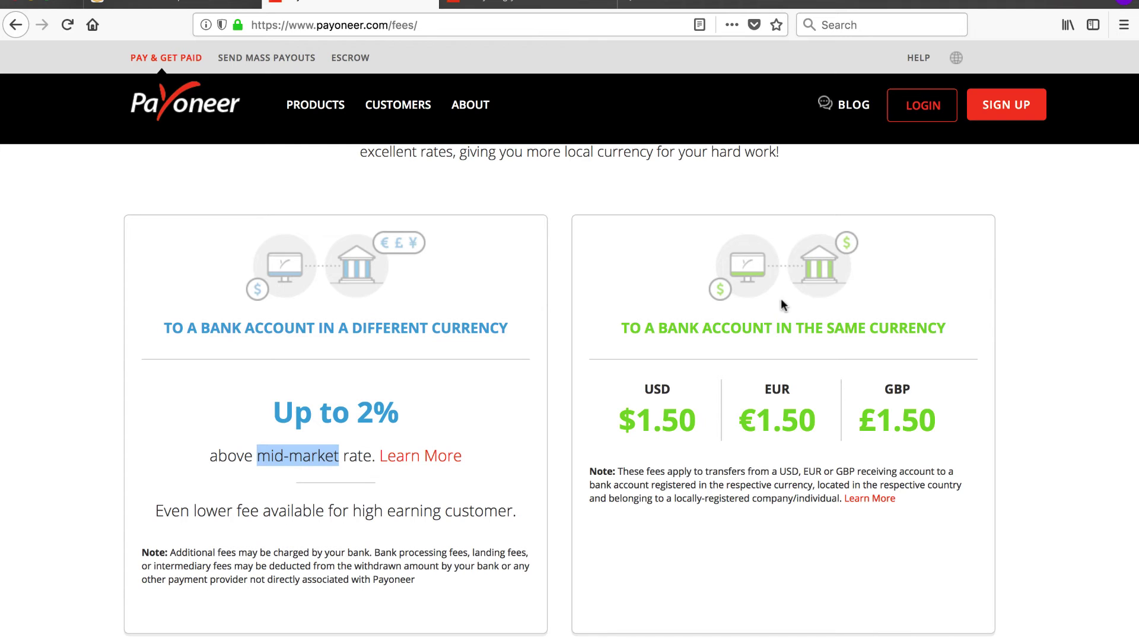
left_click_drag(638, 420, 692, 420)
left_click_drag(772, 420, 824, 424)
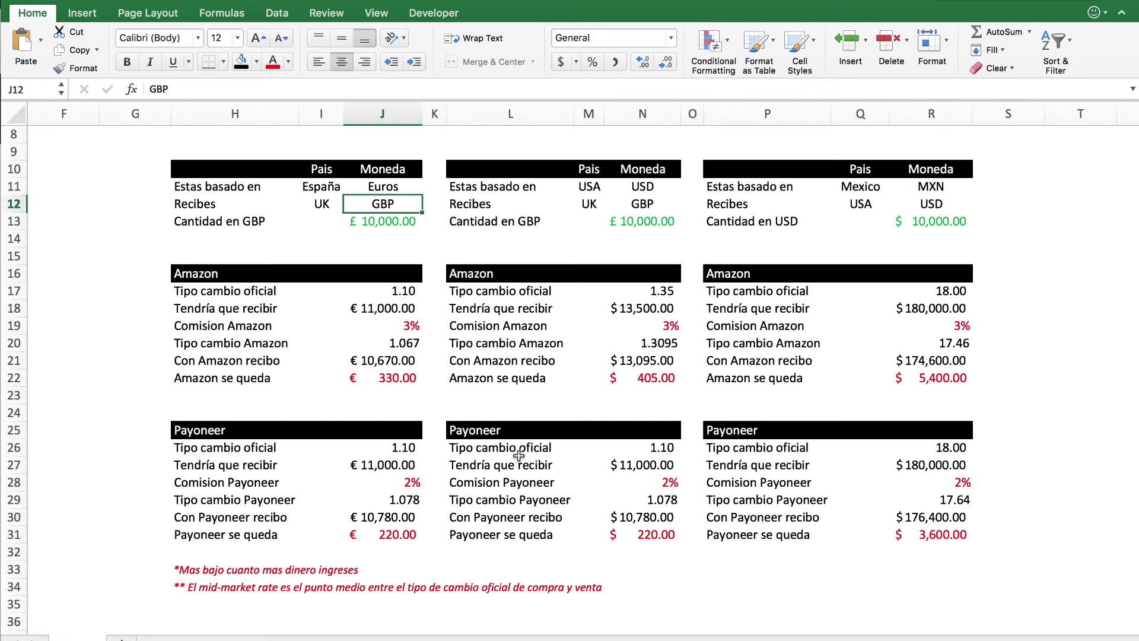
Step: In the Excel comparison sheet, review the Spain scenario's countries, currencies and GBP amount, plus its Amazon and Payoneer block headings
left_click(252, 186)
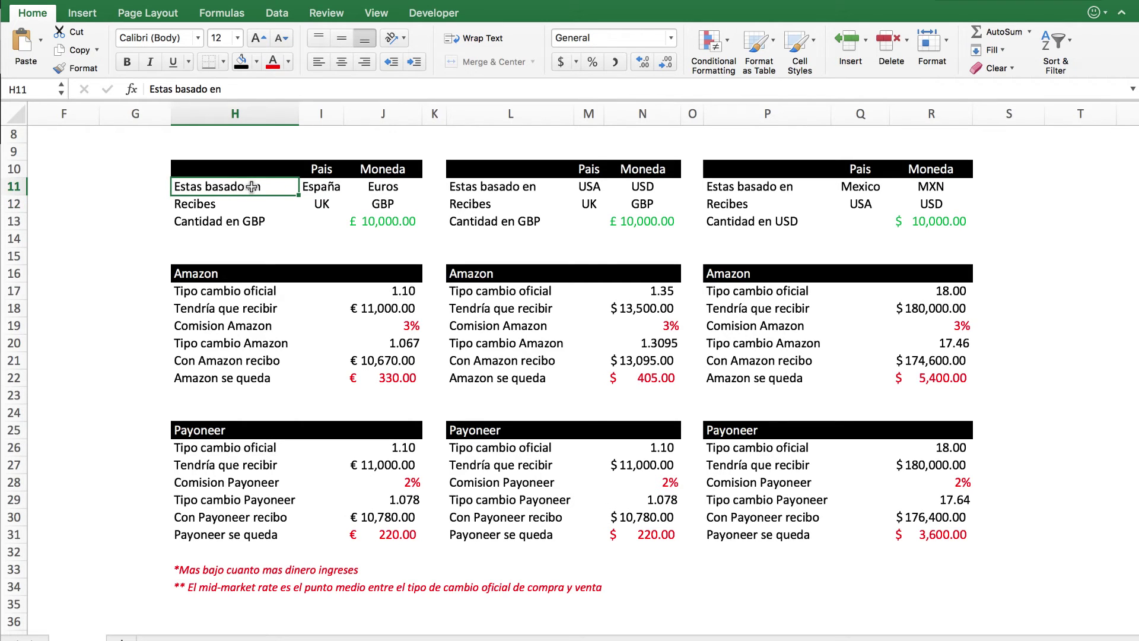
left_click(325, 186)
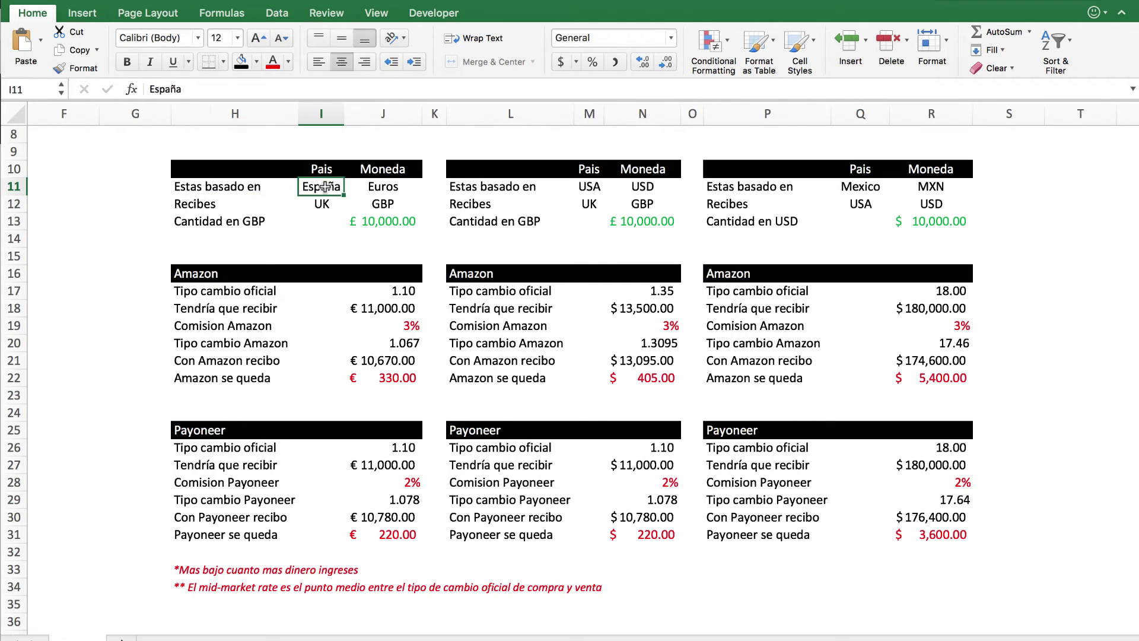
left_click(324, 203)
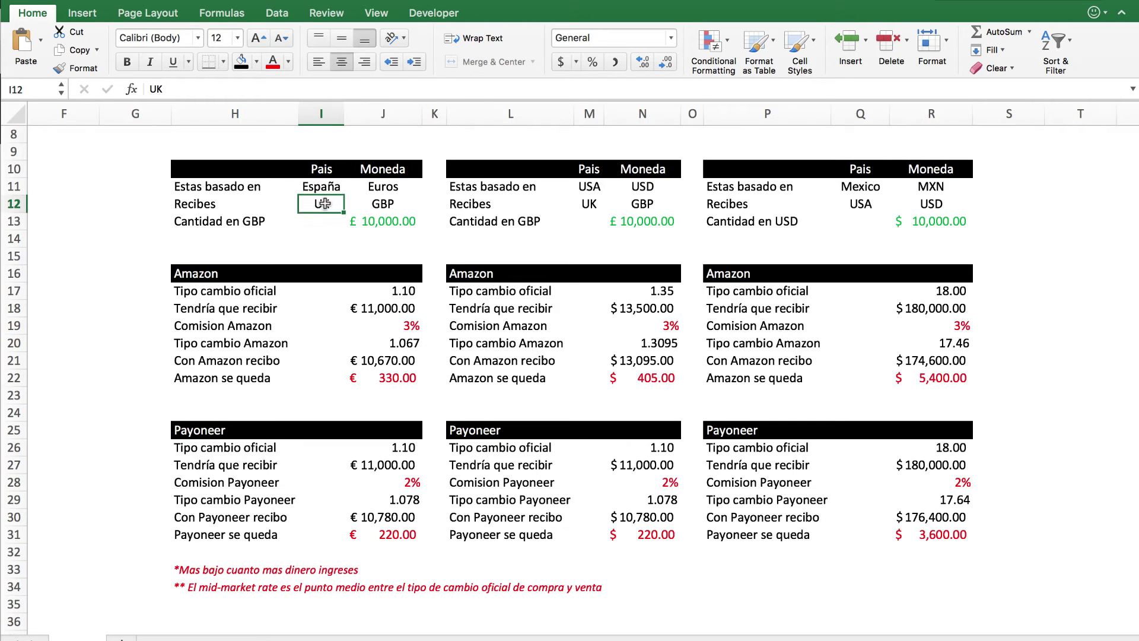
left_click(383, 203)
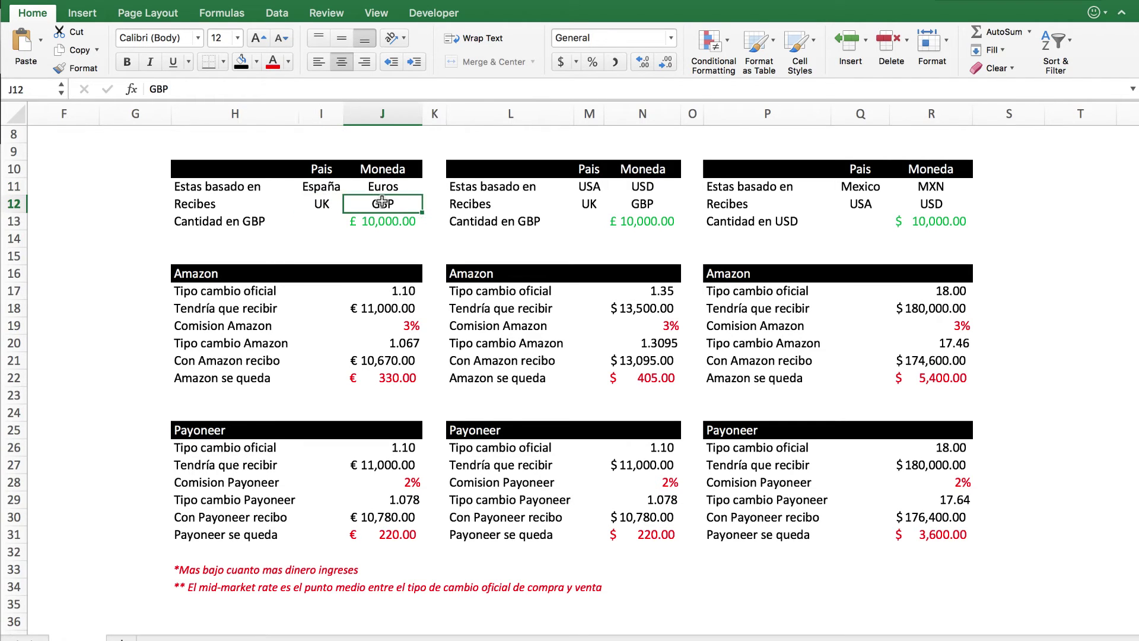
left_click(392, 188)
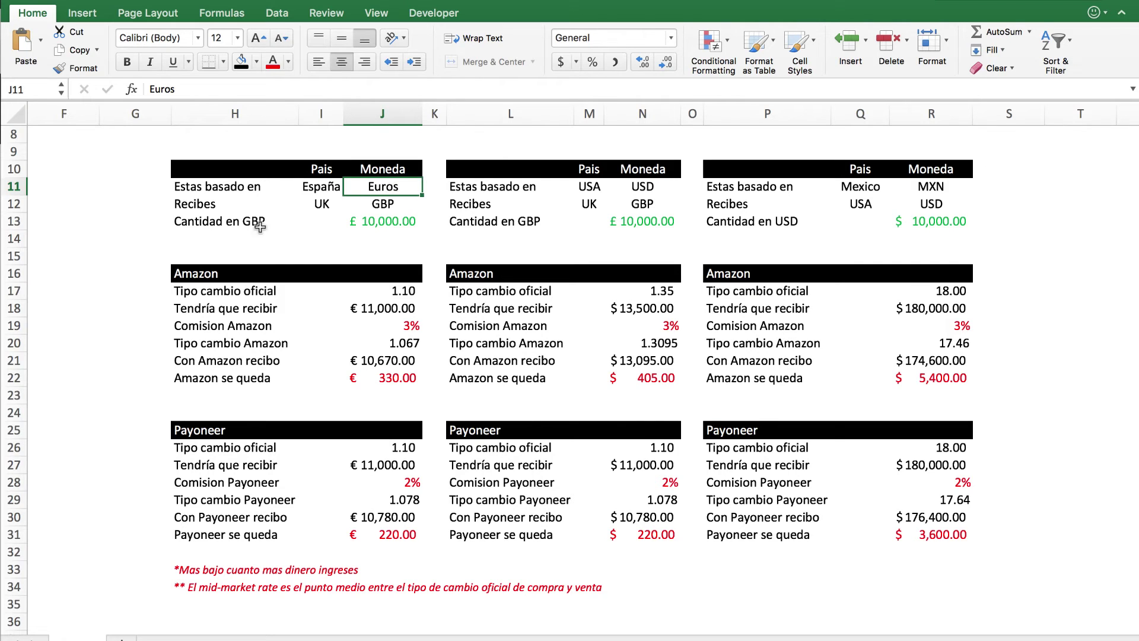
left_click(209, 221)
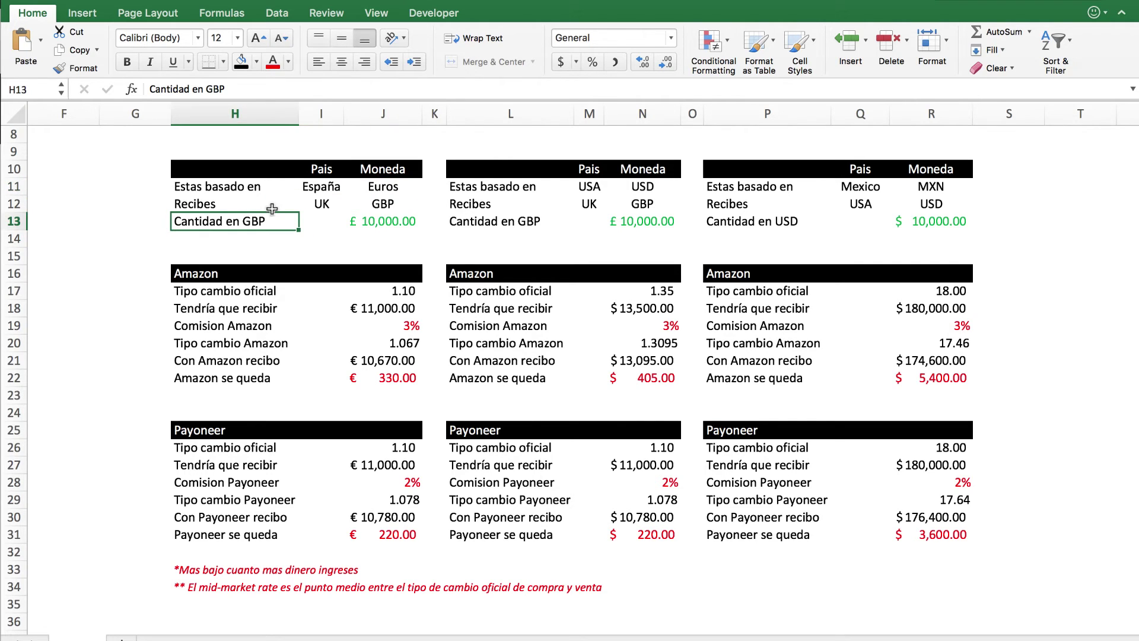
left_click(363, 221)
left_click(216, 273)
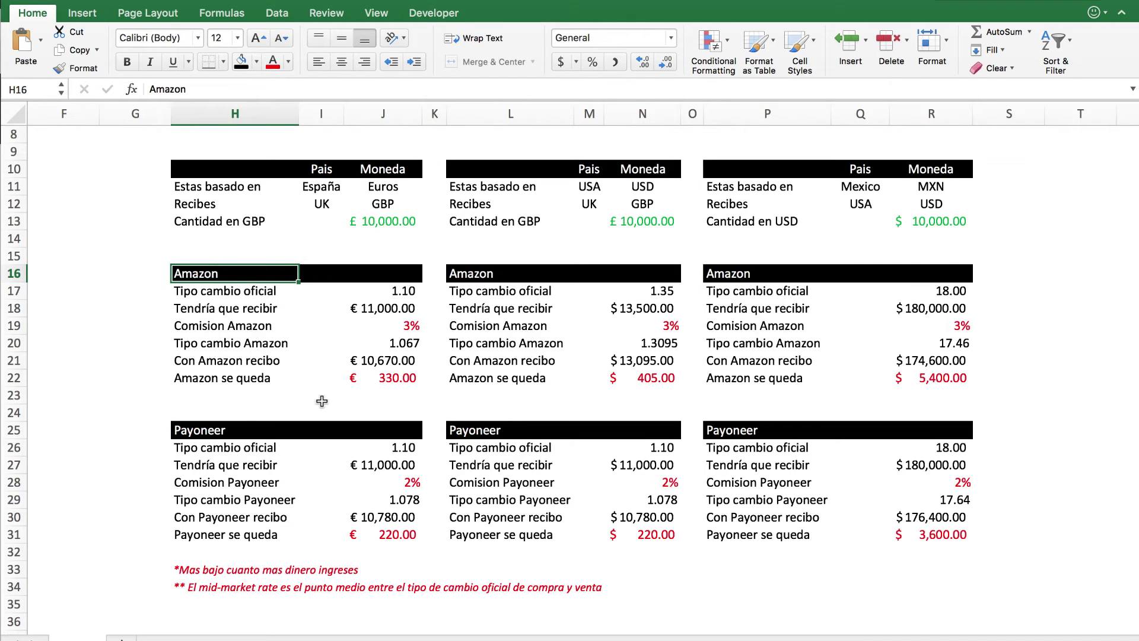
left_click(201, 432)
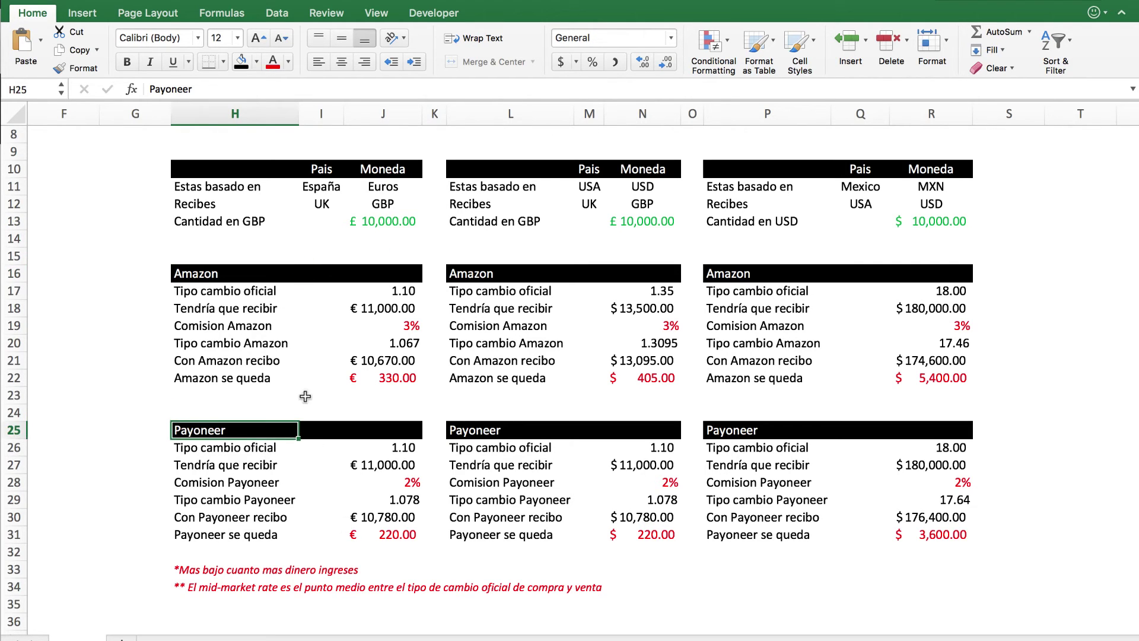
Step: Examine the official exchange rate, the amount that should be received and the commission in the Spain scenario's Amazon block
left_click(244, 291)
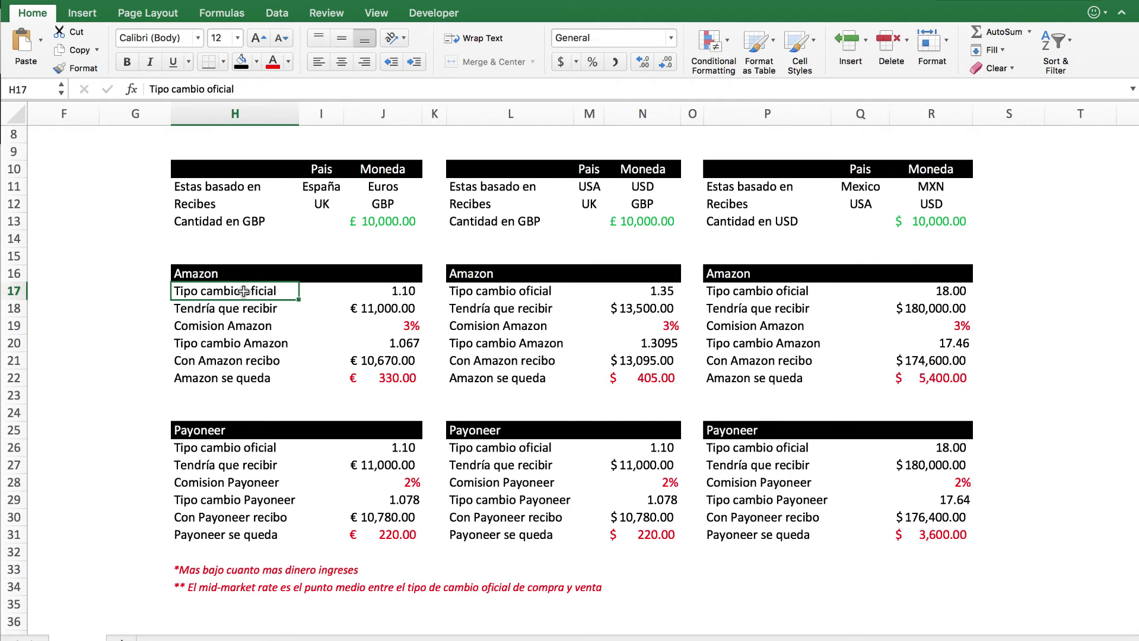
left_click(390, 294)
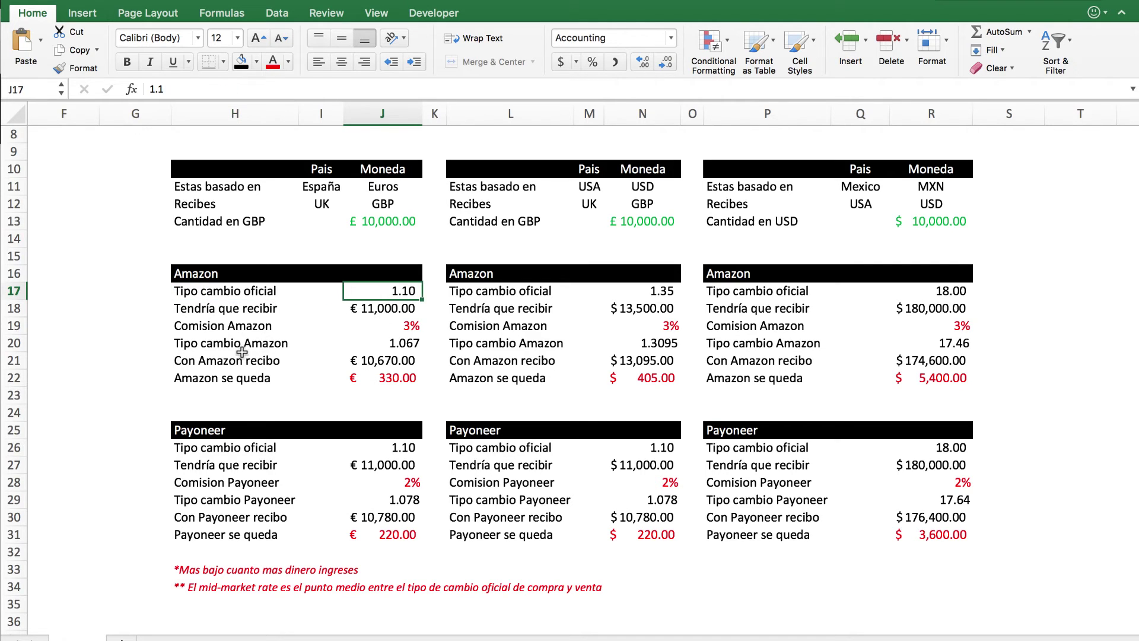
left_click(224, 308)
left_click(383, 309)
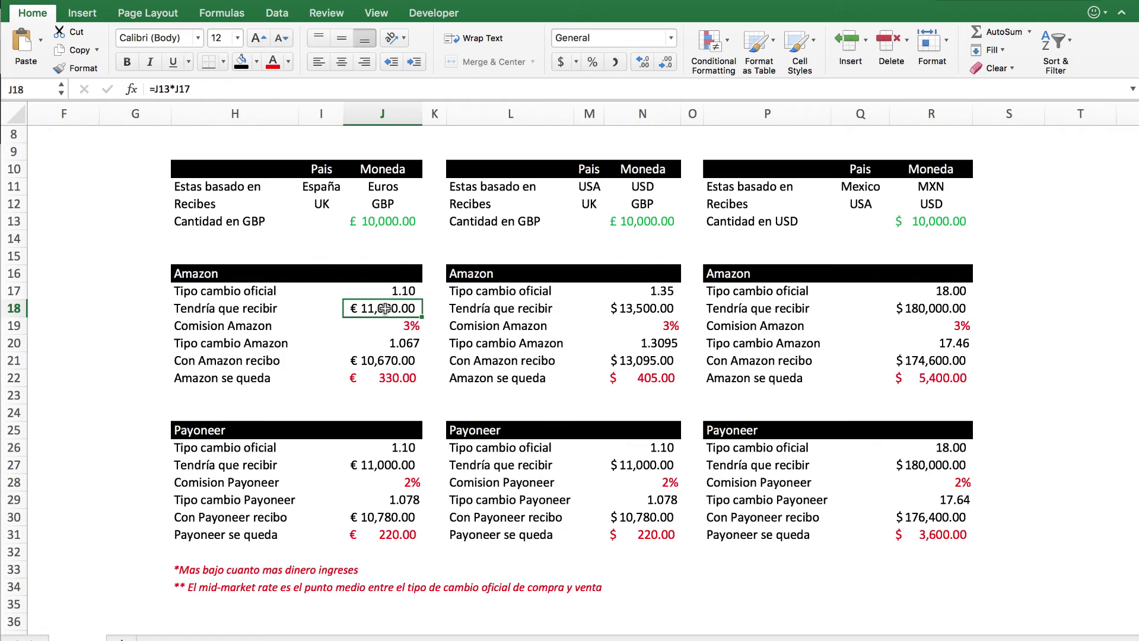
left_click(375, 221)
left_click(396, 309)
left_click(396, 324)
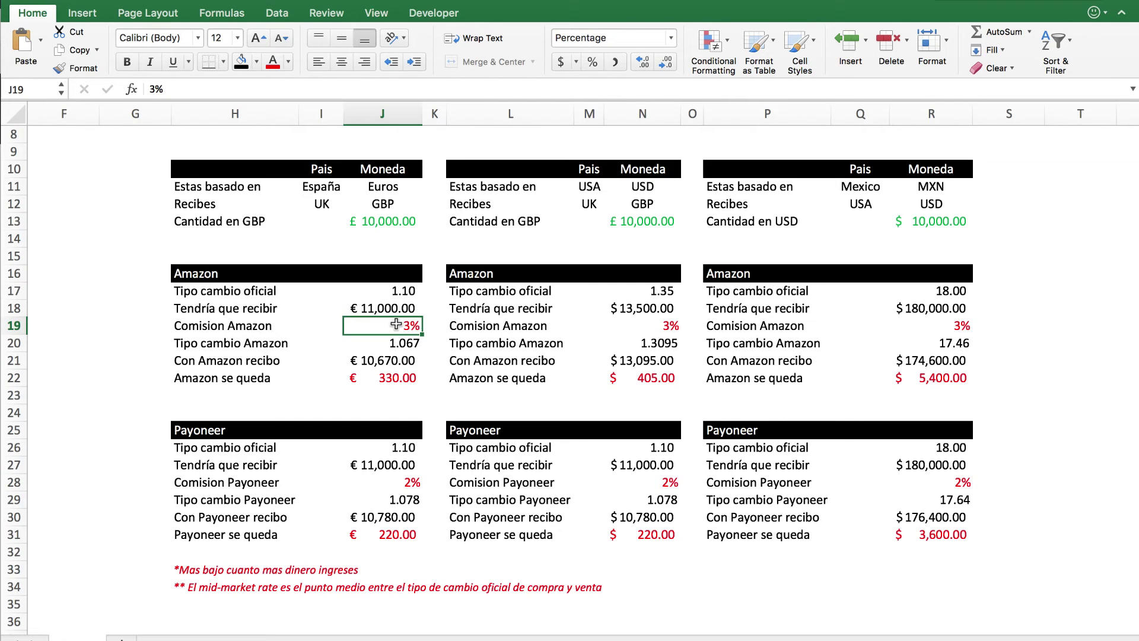
Step: Inspect the formula behind Amazon's exchange rate in the Spain scenario, along with the amounts received and kept by Amazon
left_click(244, 347)
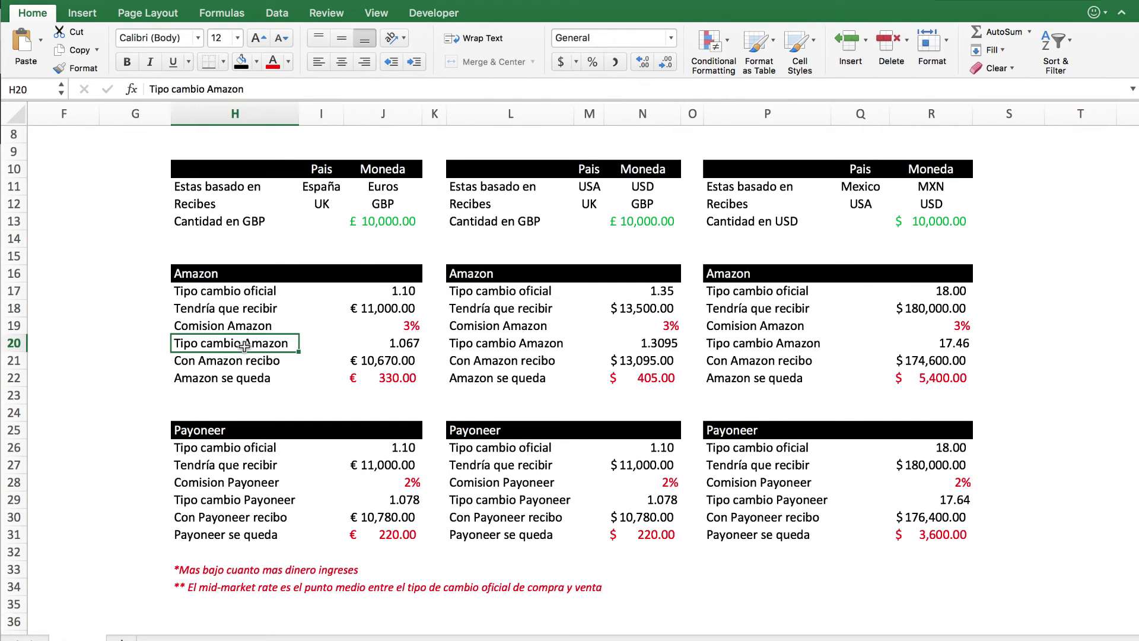
left_click(383, 293)
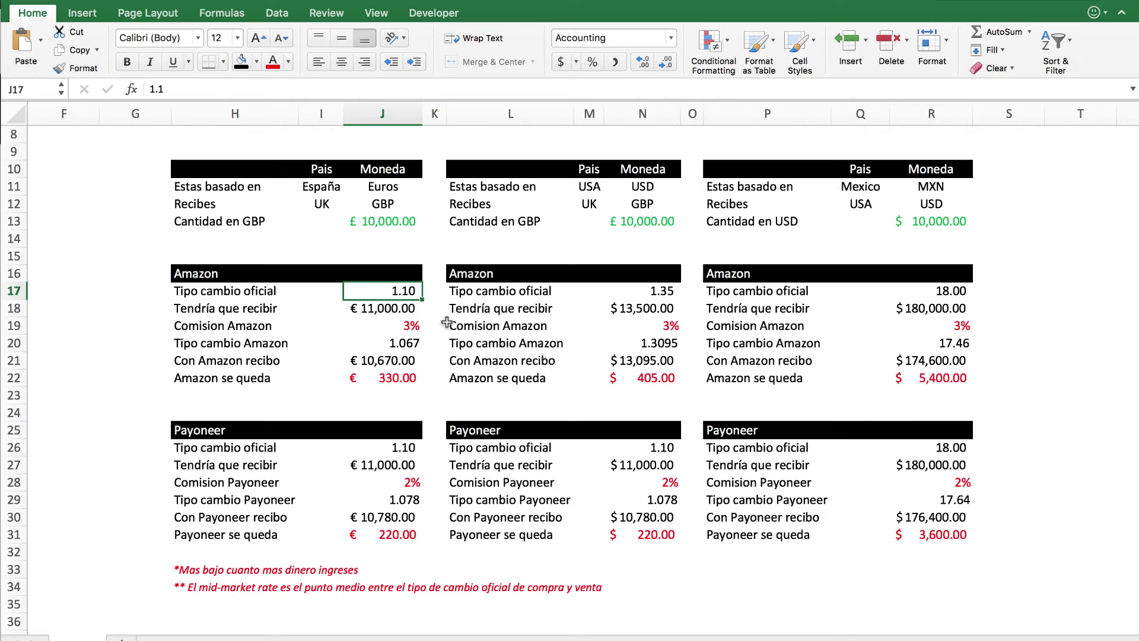
left_click(378, 344)
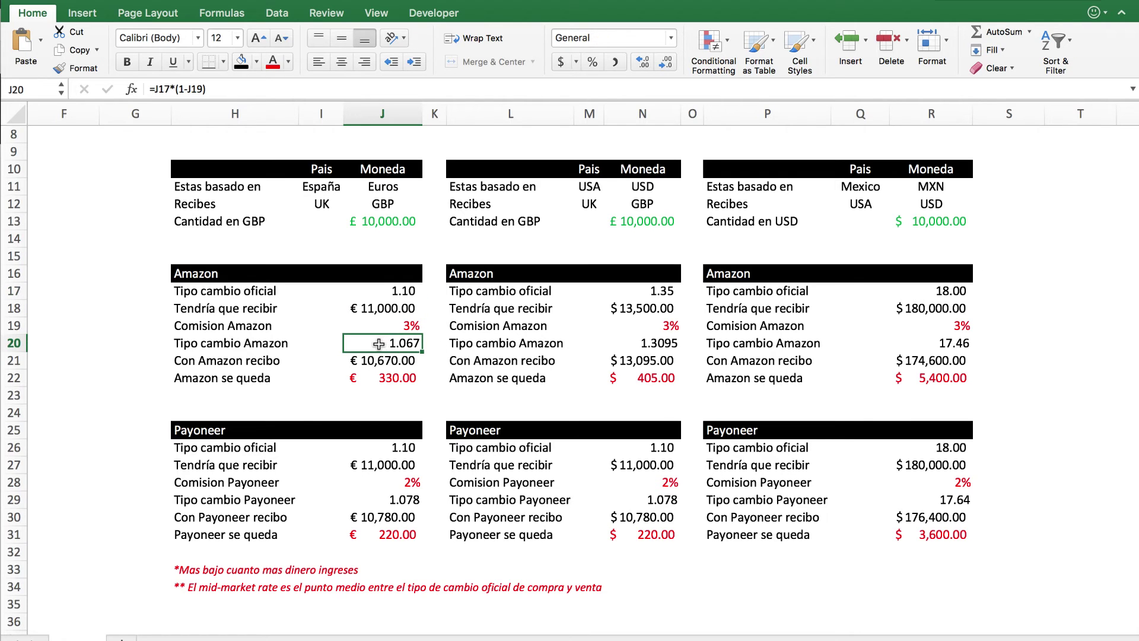
double_click(379, 344)
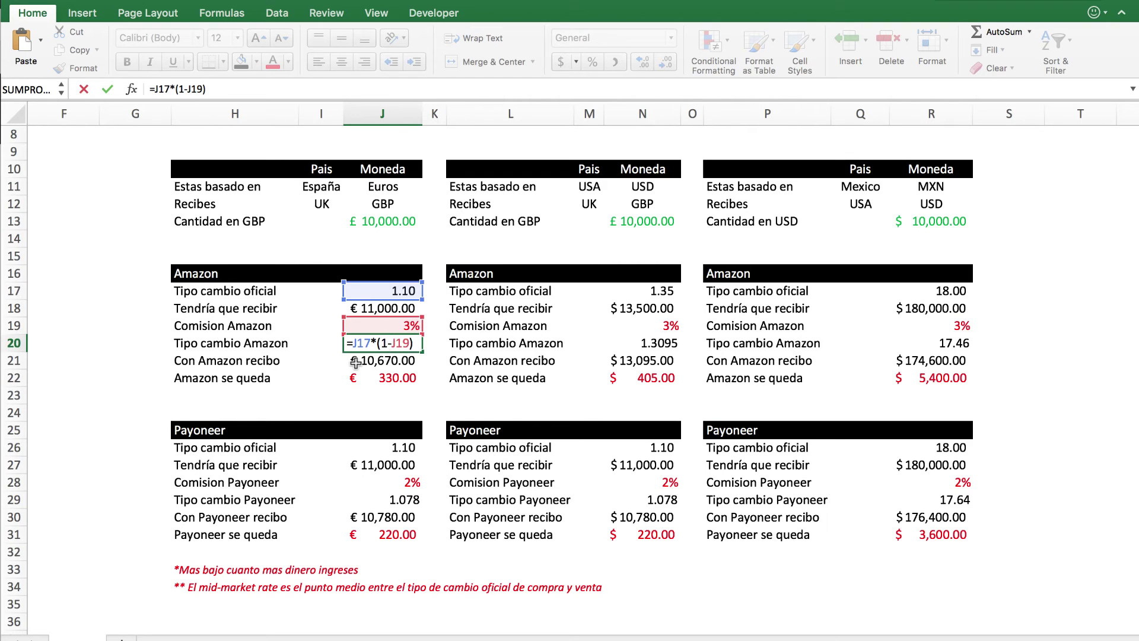
key("Return")
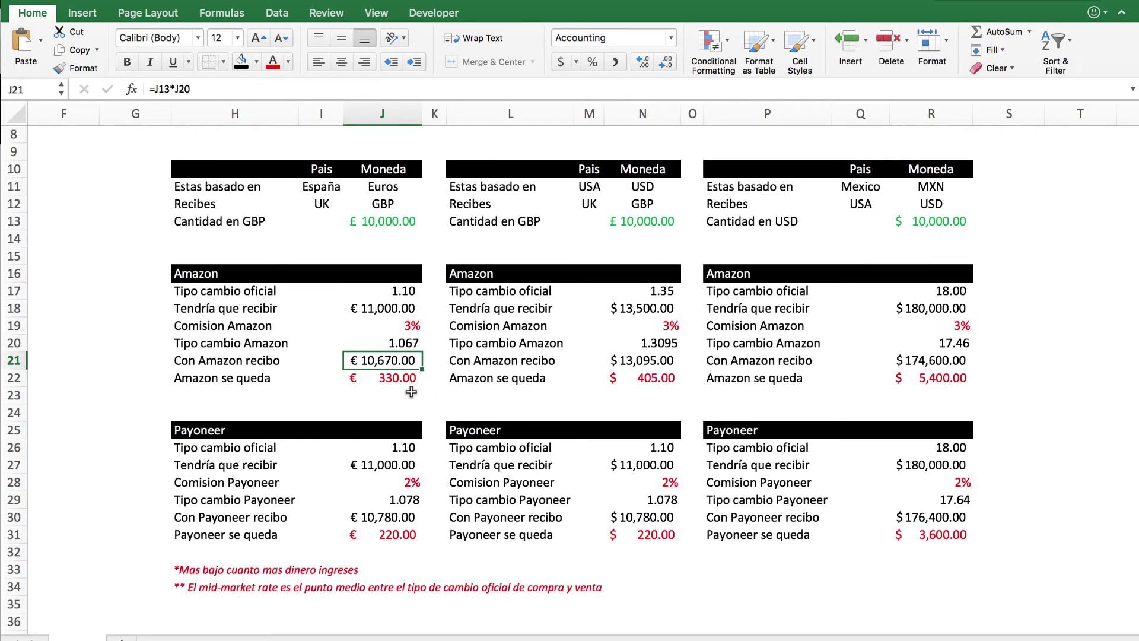
left_click(386, 379)
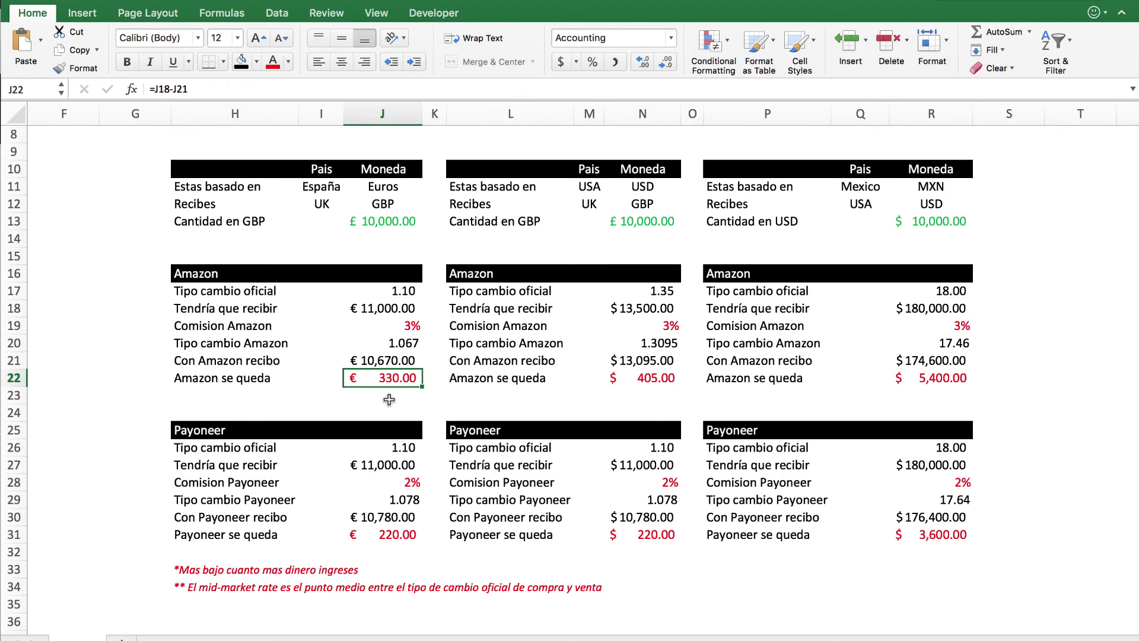
Step: Review the Spain scenario's Payoneer block from the official rate and commission through the amounts received and kept by Payoneer
left_click(259, 432)
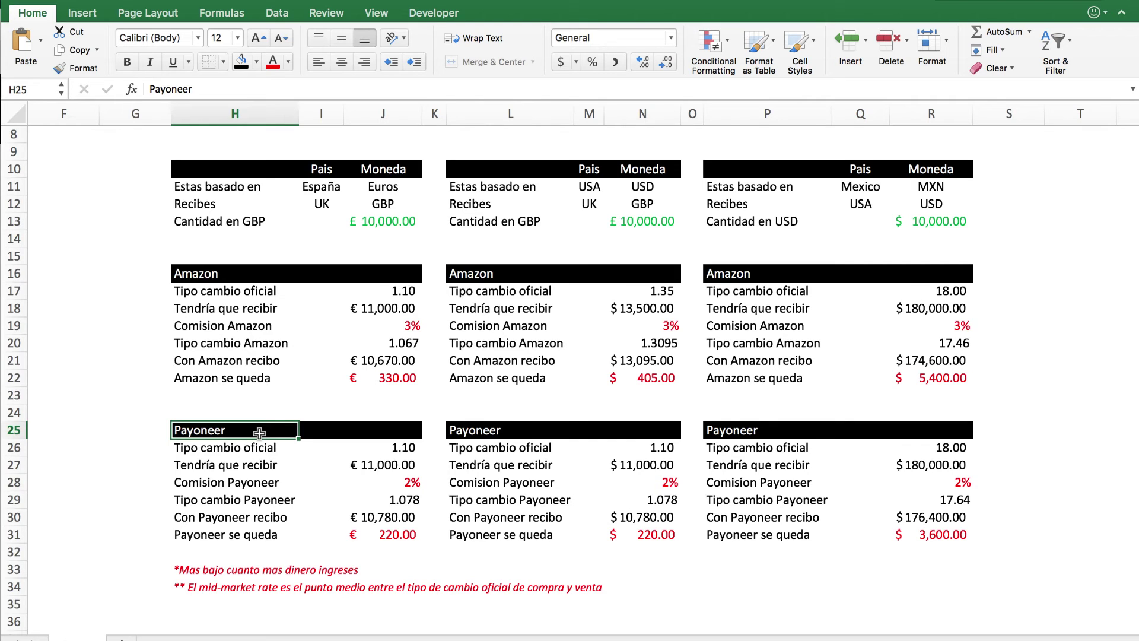
left_click(379, 447)
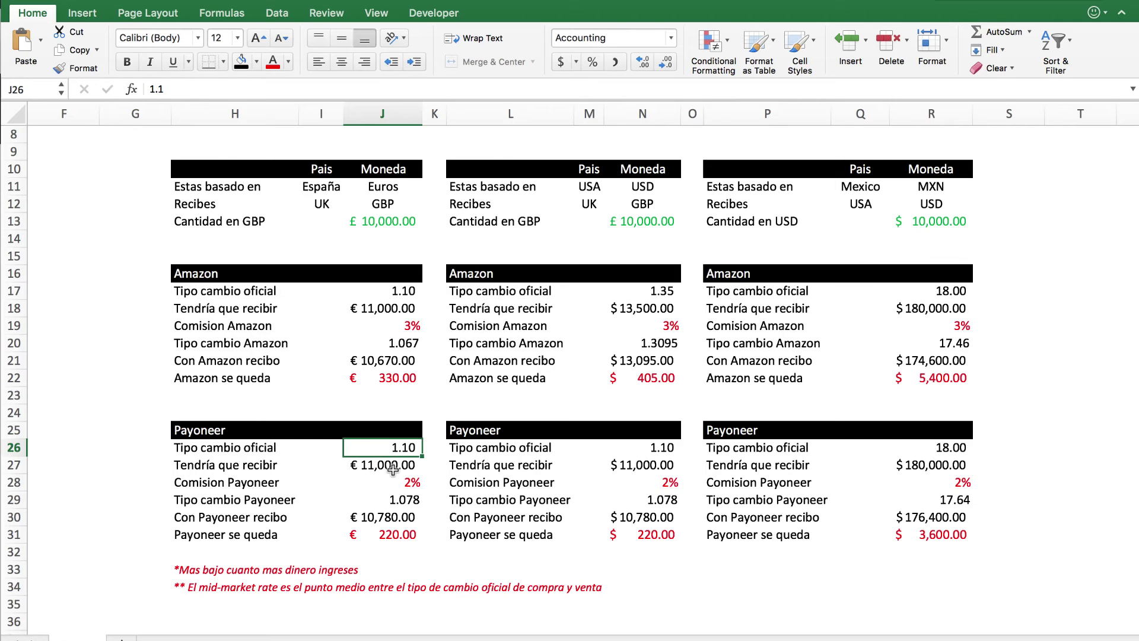
left_click(393, 467)
left_click(391, 483)
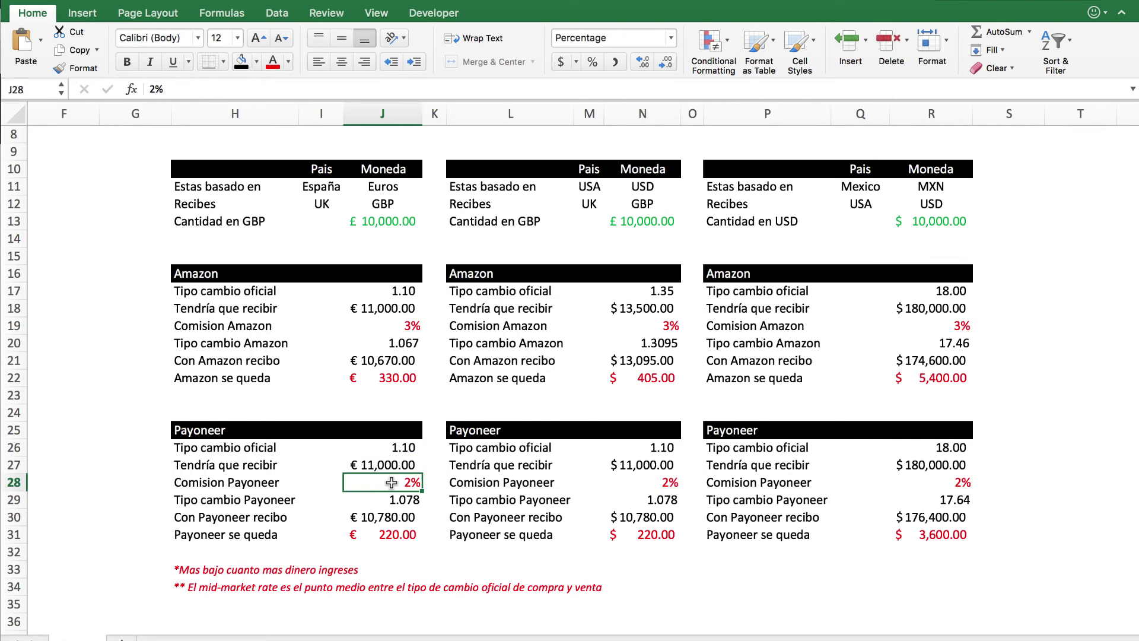
left_click(384, 500)
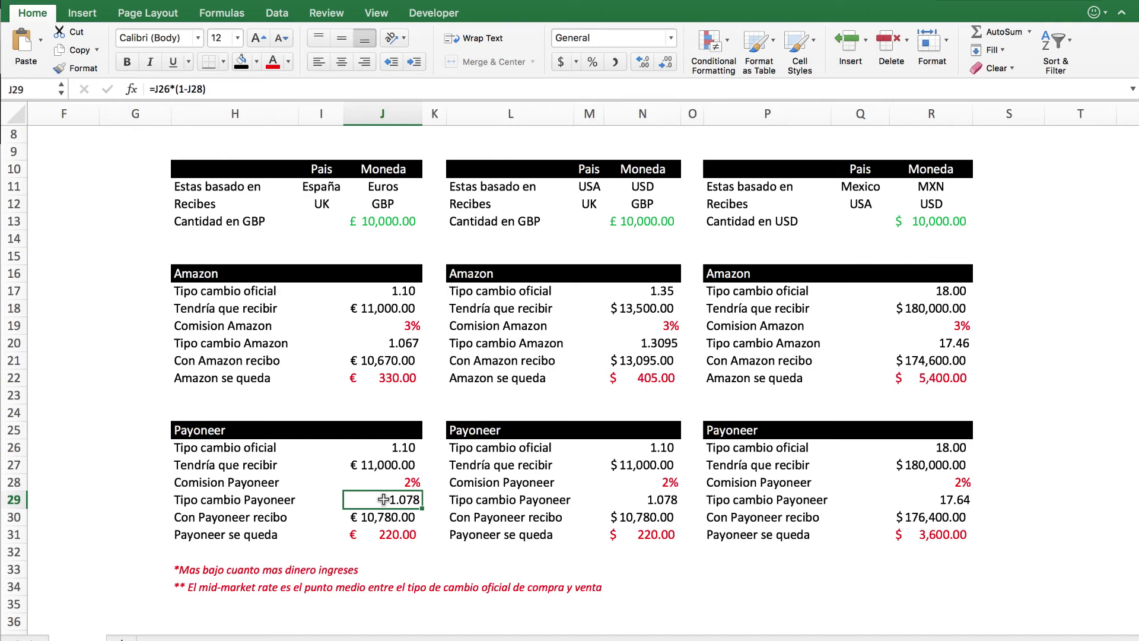
left_click(357, 517)
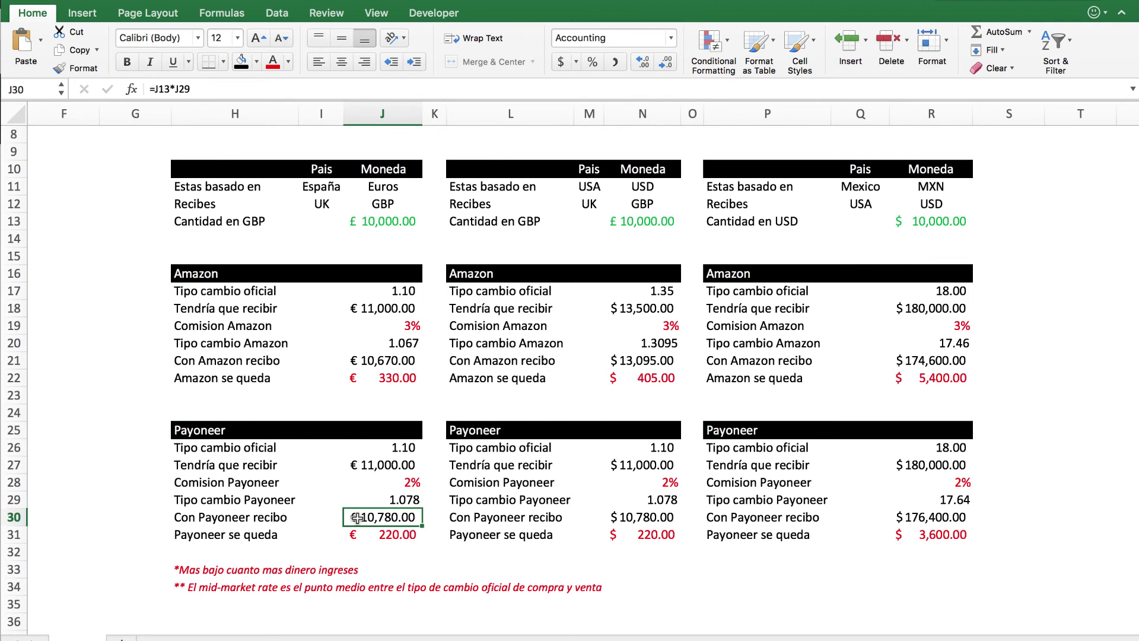
left_click(367, 535)
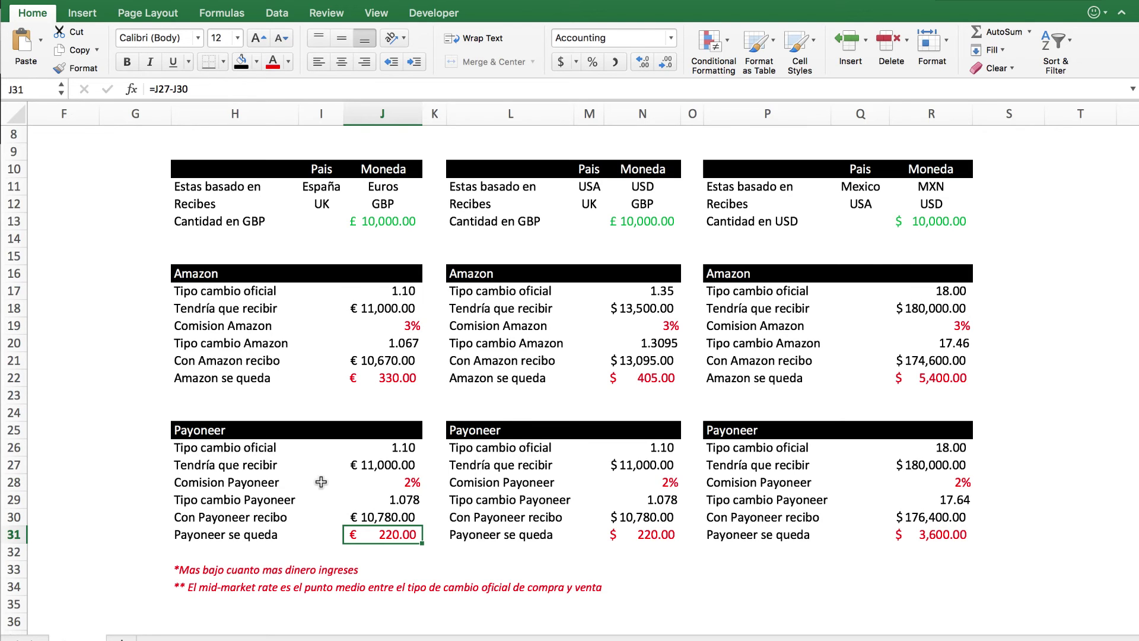
Step: Read the two footnotes on lower commissions and the mid-market rate against the Spain scenario's Payoneer commission
left_click(206, 571)
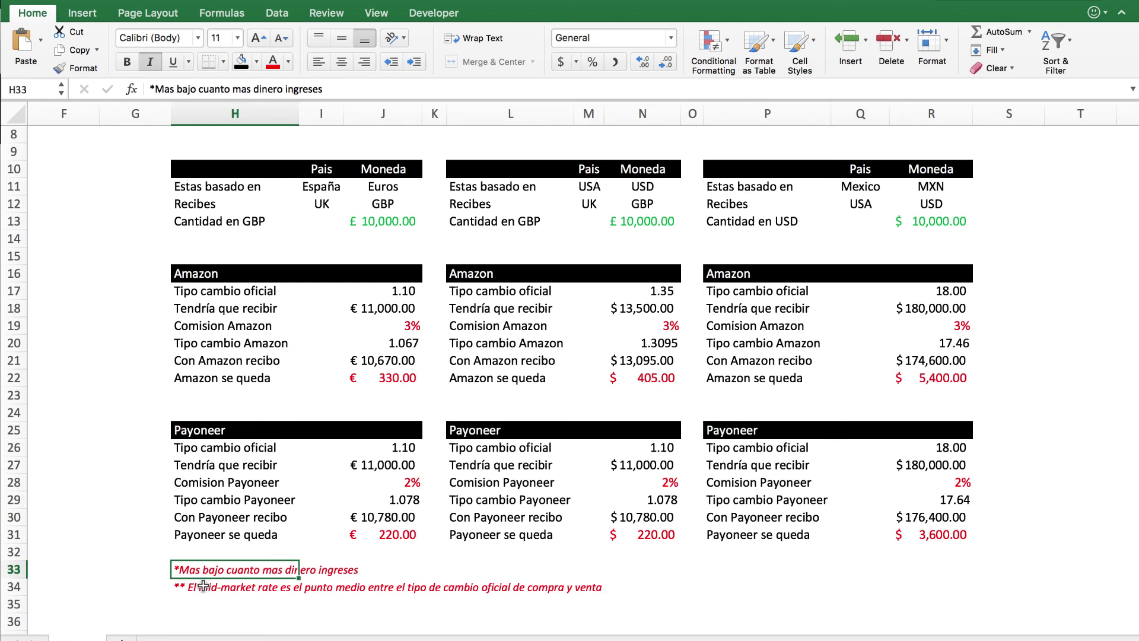
left_click(399, 487)
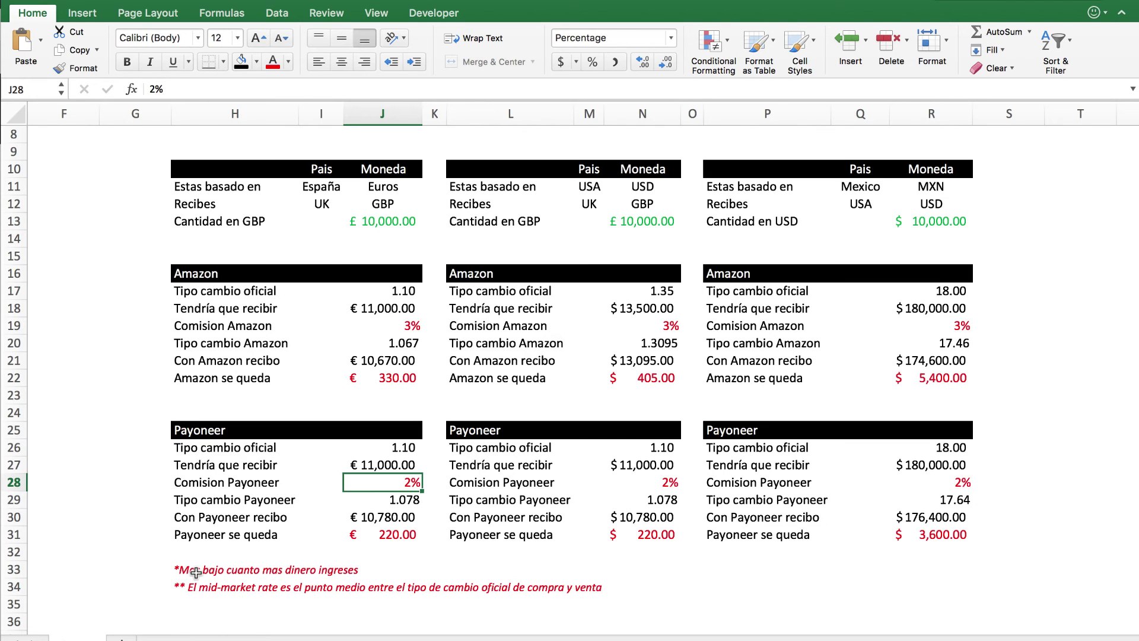
left_click(207, 587)
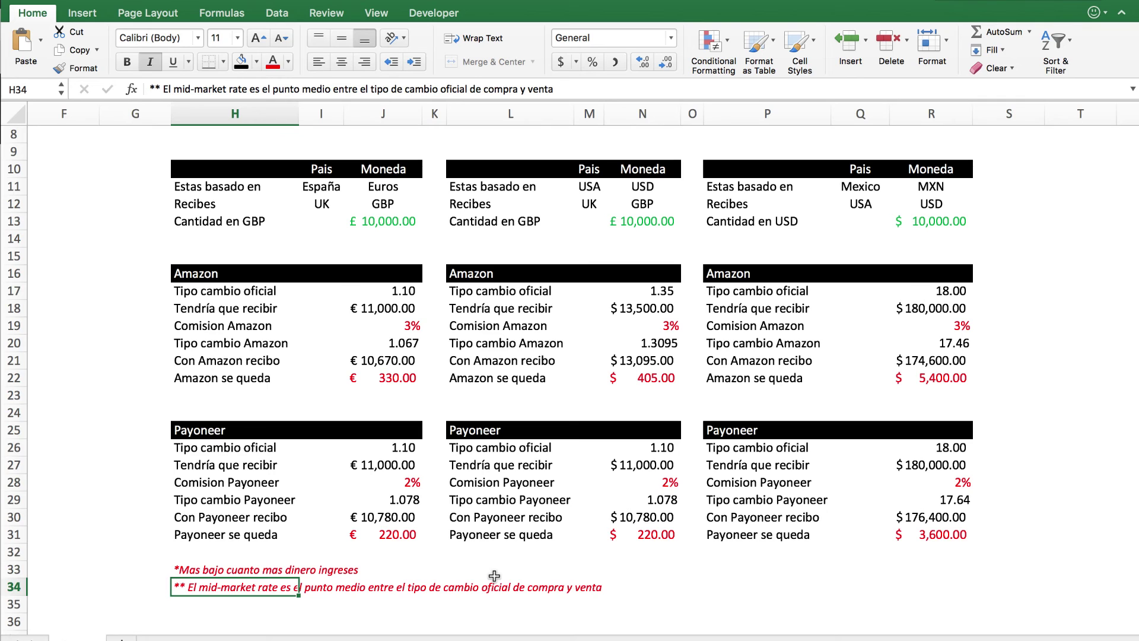
left_click(396, 482)
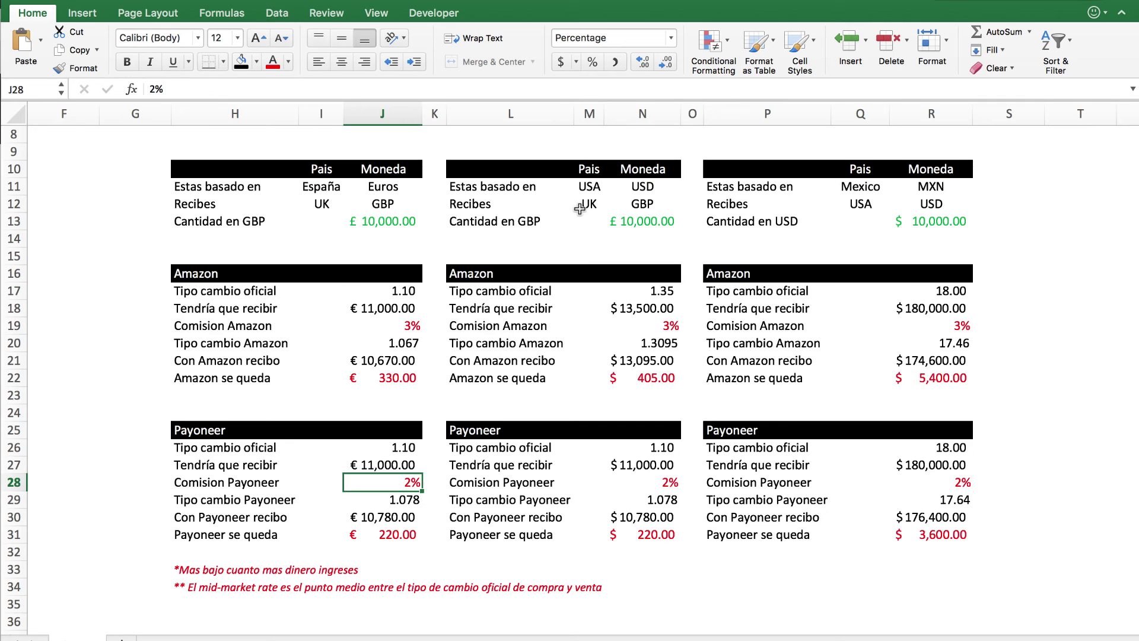
Step: Review the USA scenario's home country and currency, the country and currency of its income, and the amount in GBP
left_click(591, 189)
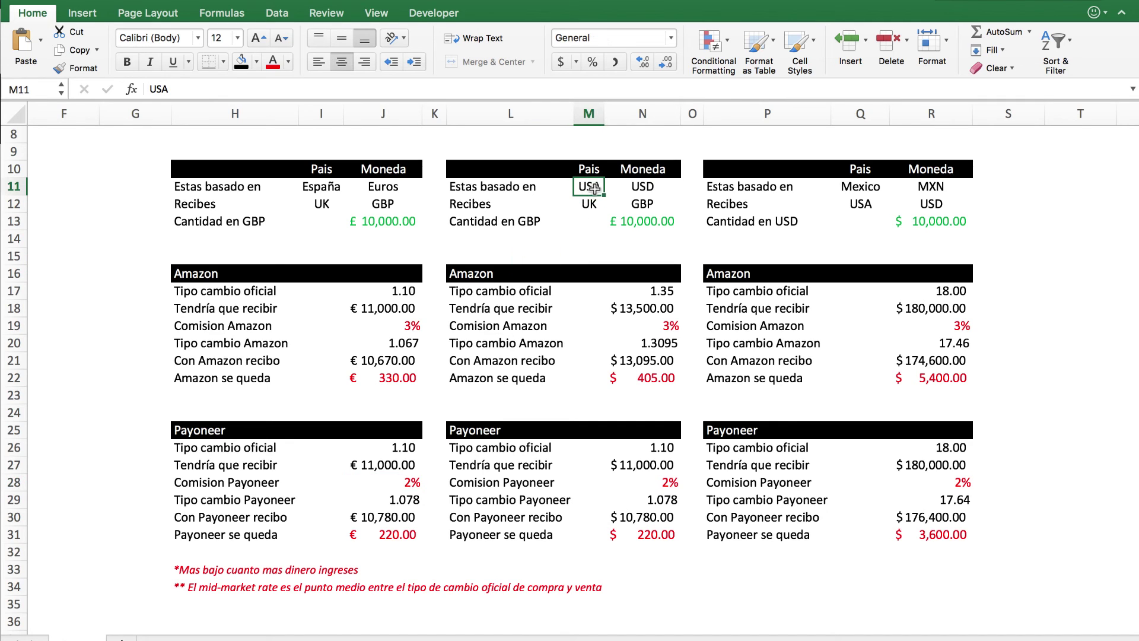
left_click(637, 186)
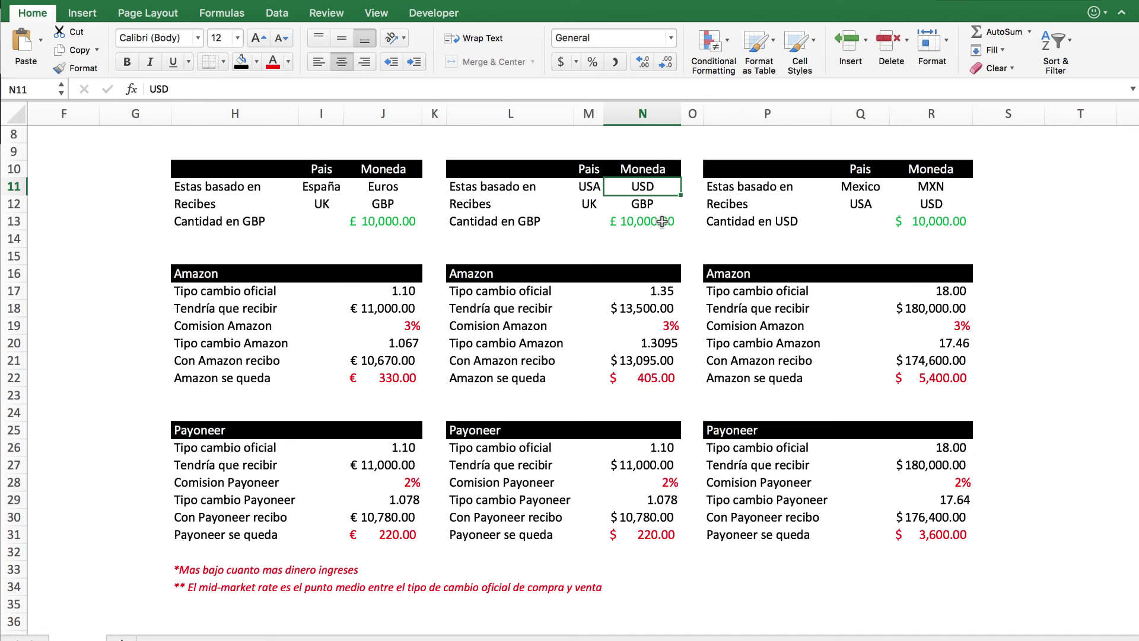
left_click(589, 206)
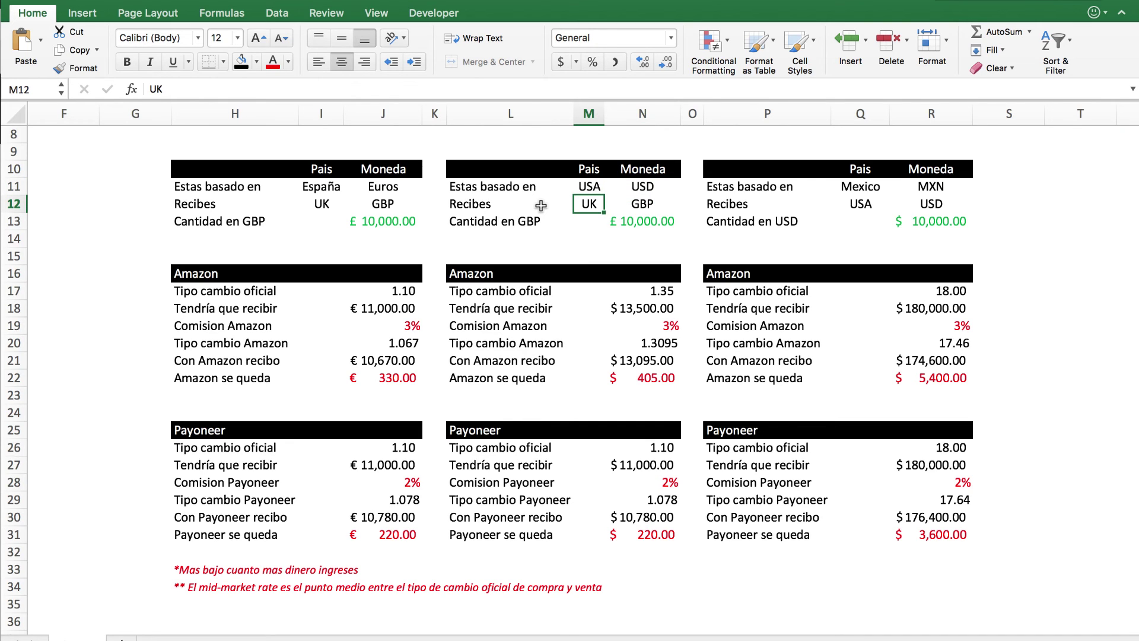
left_click(644, 208)
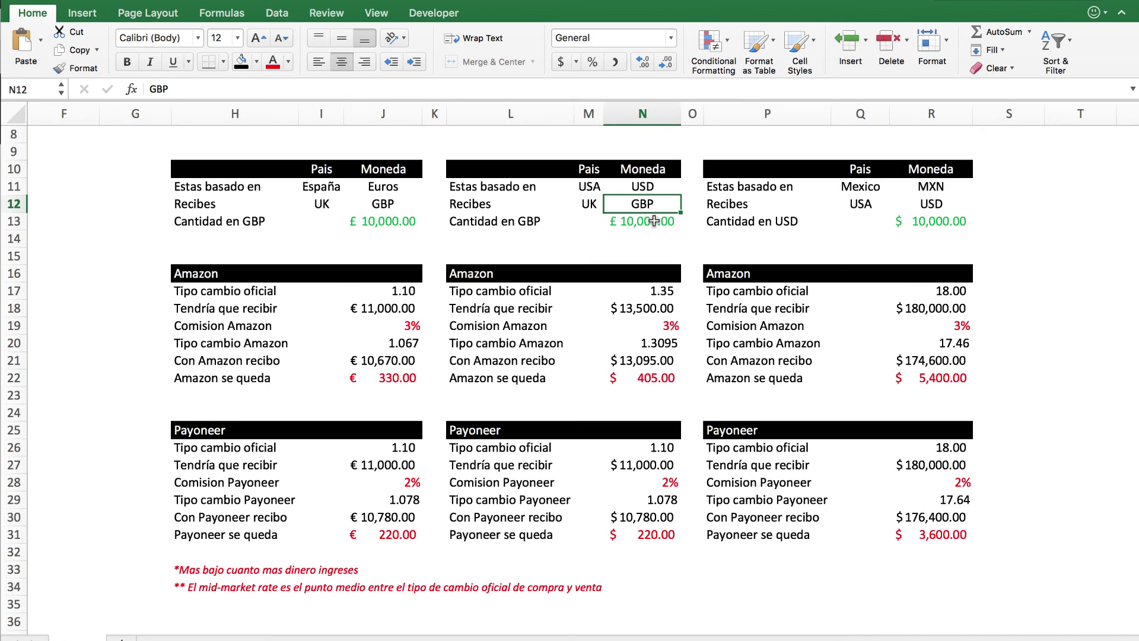
left_click(654, 221)
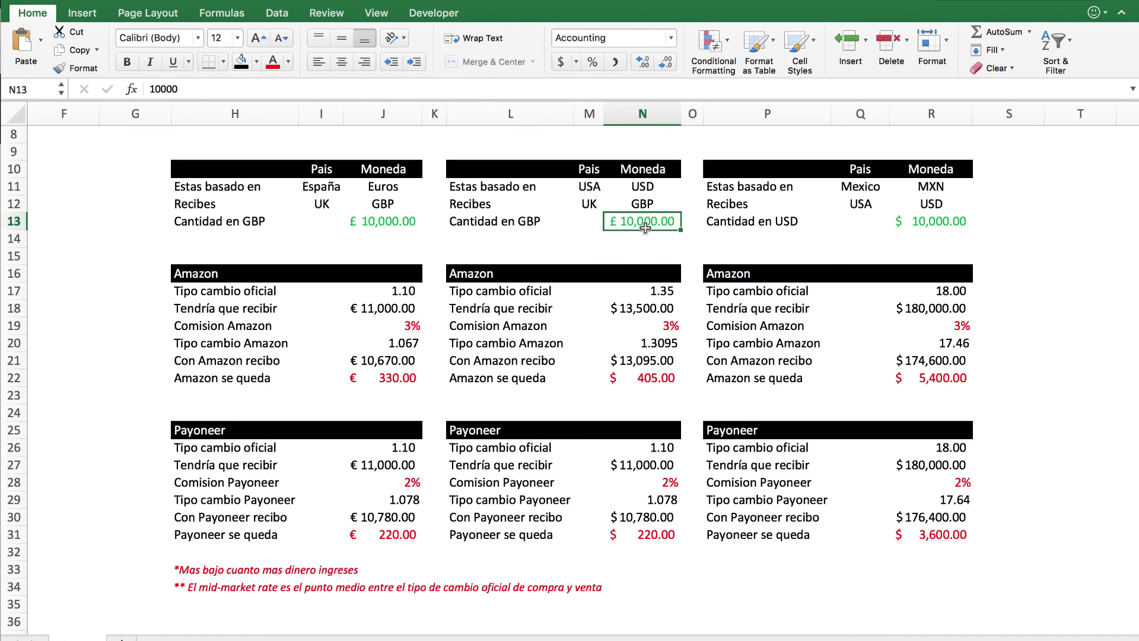
Step: Examine the USA scenario's Amazon block from the official exchange rate and commission to Amazon's rate and the amount Amazon keeps
left_click(492, 292)
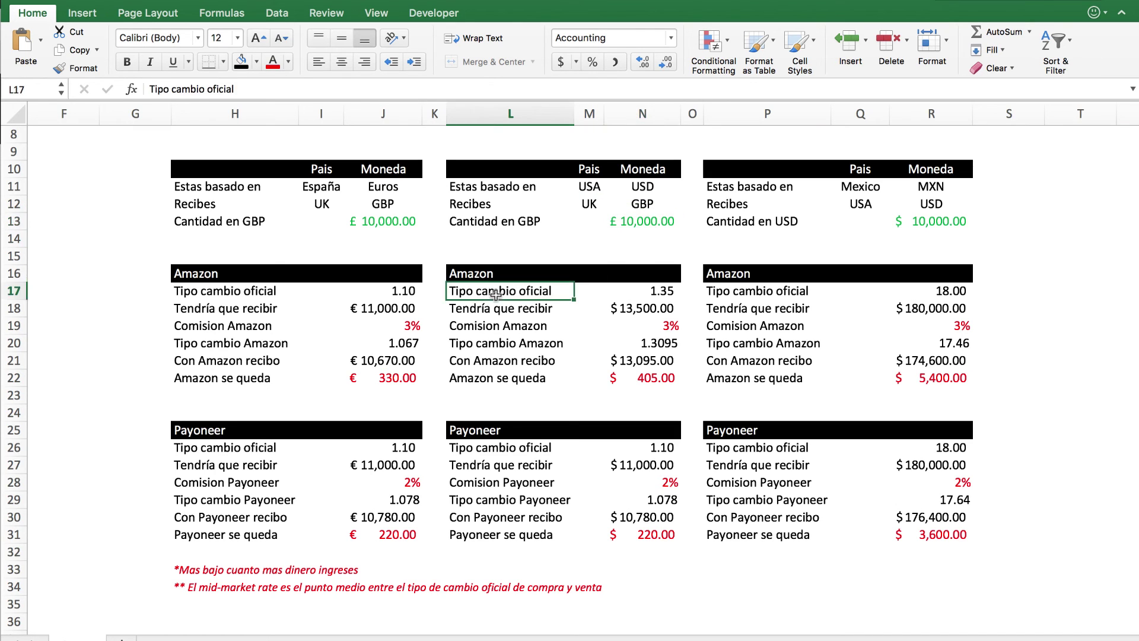
left_click(651, 292)
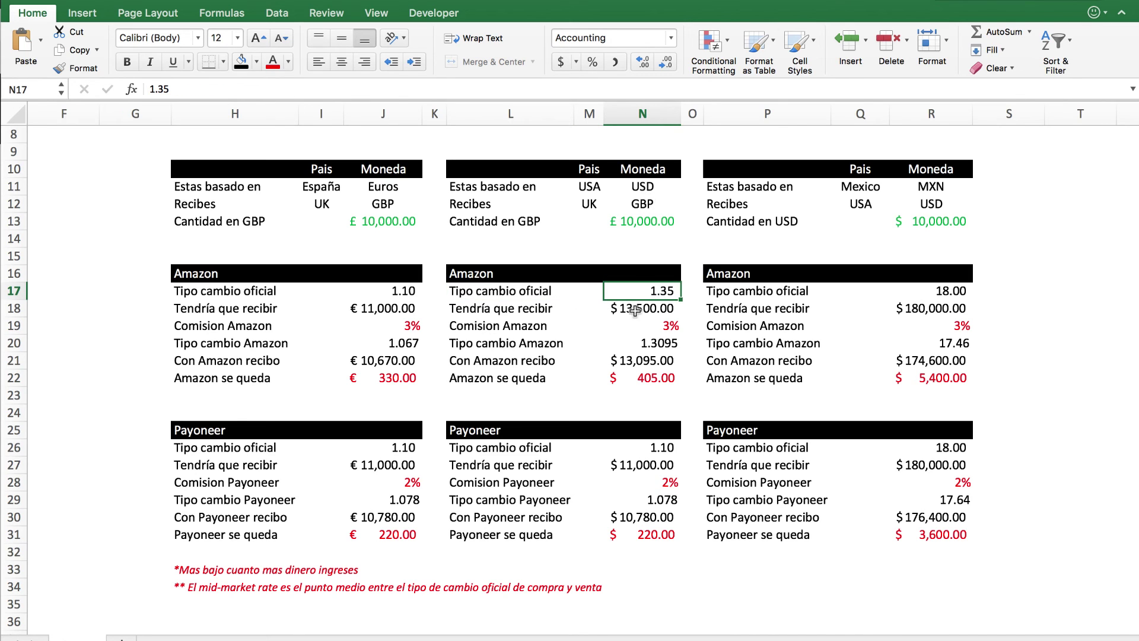
left_click(645, 329)
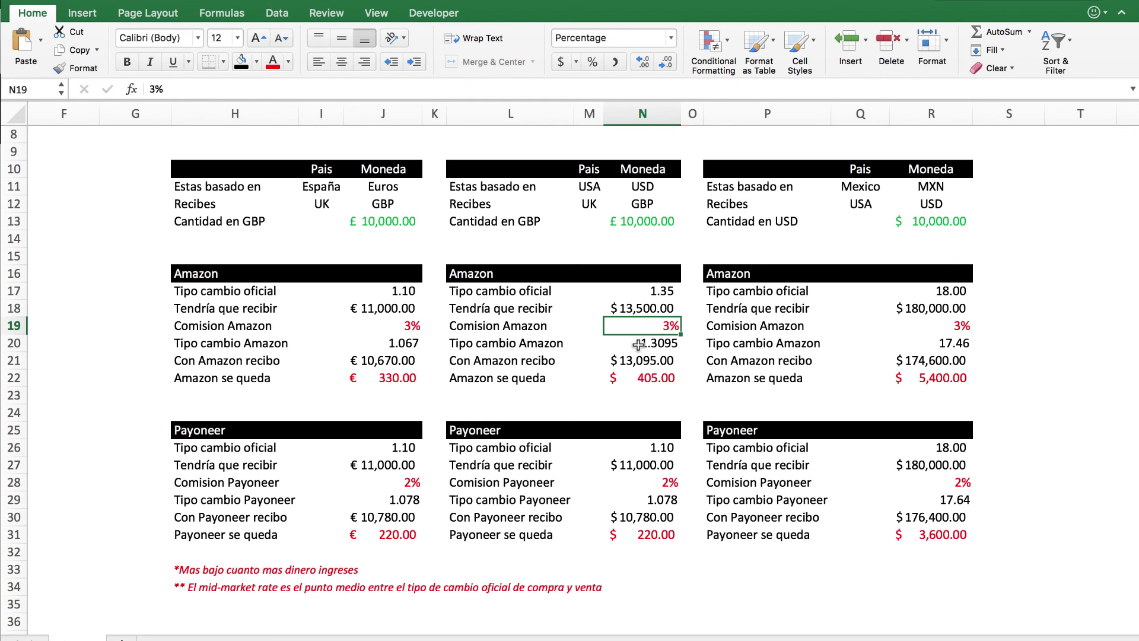
left_click(652, 291)
left_click(651, 342)
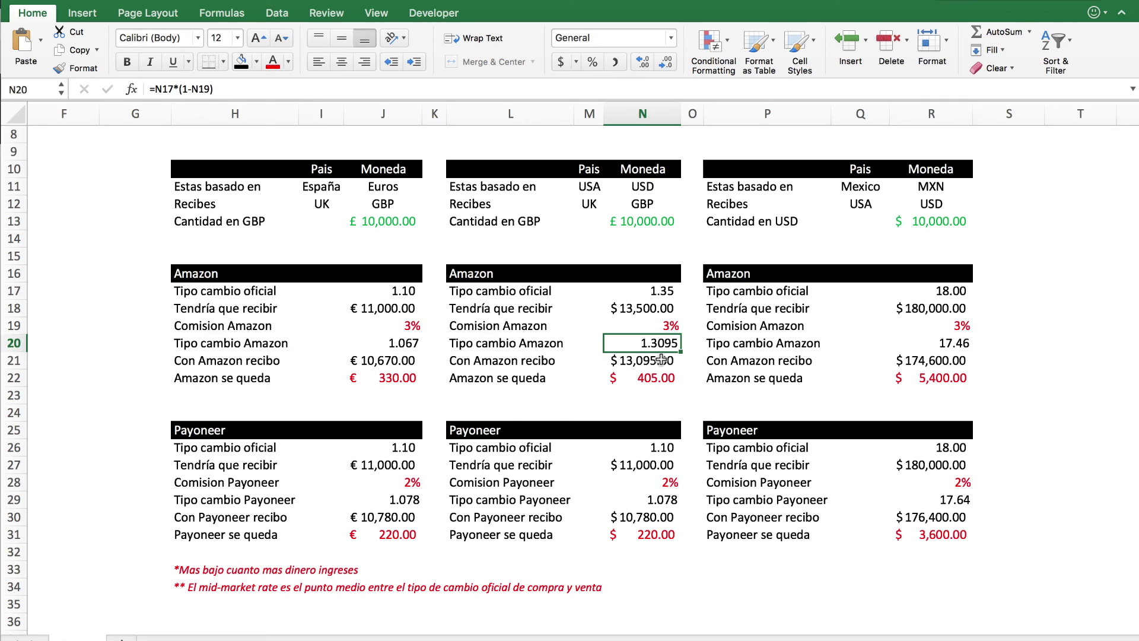
left_click(640, 379)
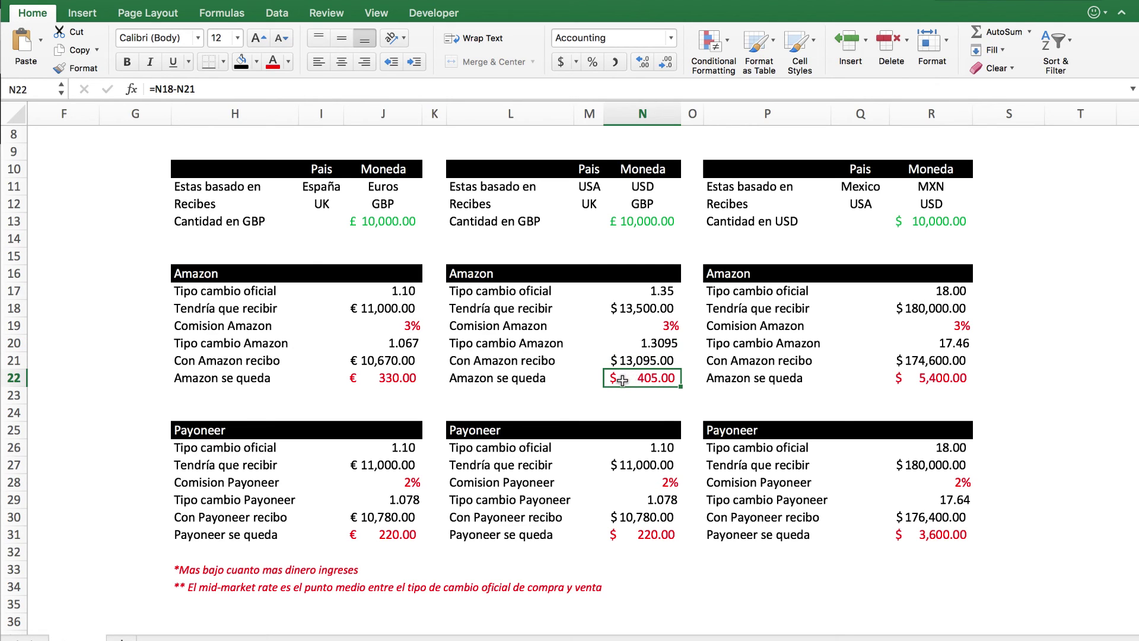
Step: Compare the amount Payoneer keeps with the amount Amazon keeps in the USA scenario
left_click(497, 437)
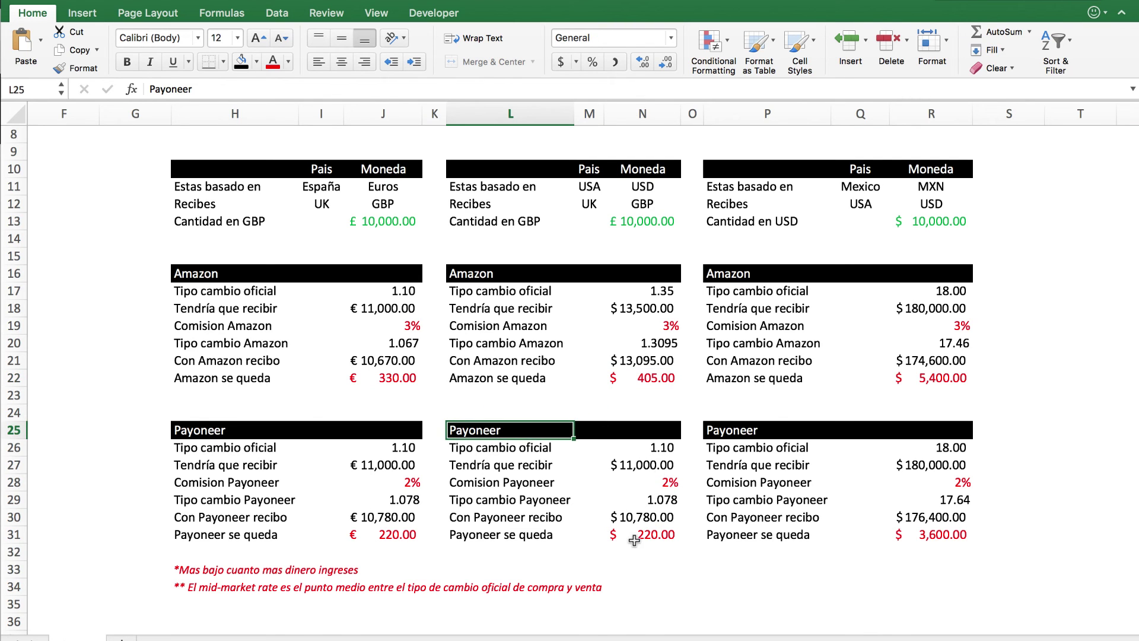
left_click(659, 534)
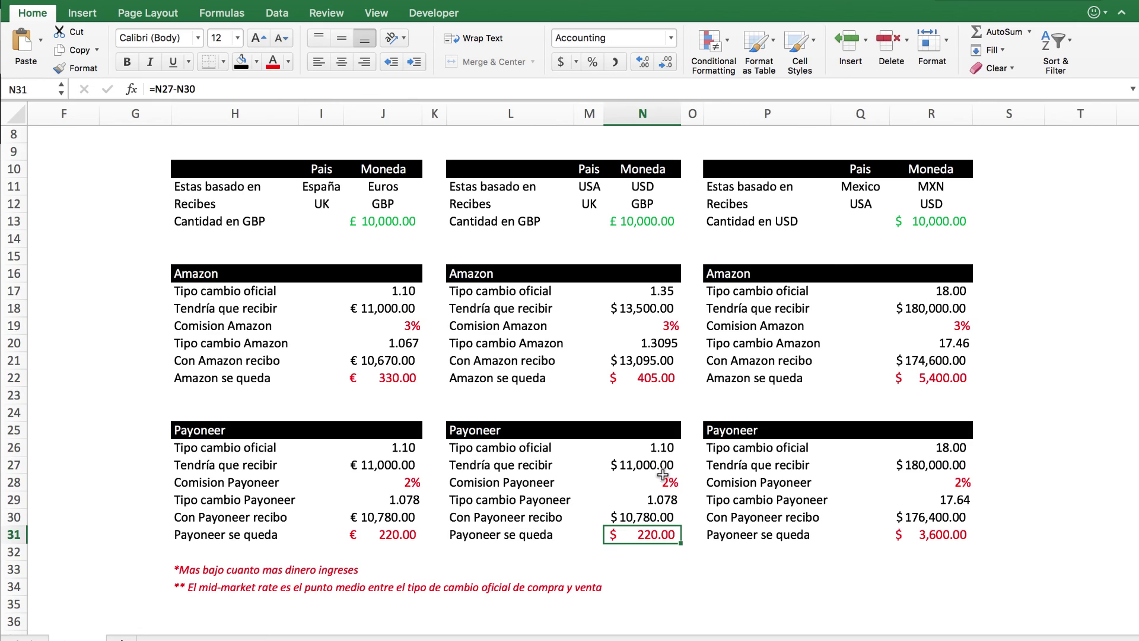
left_click(639, 379)
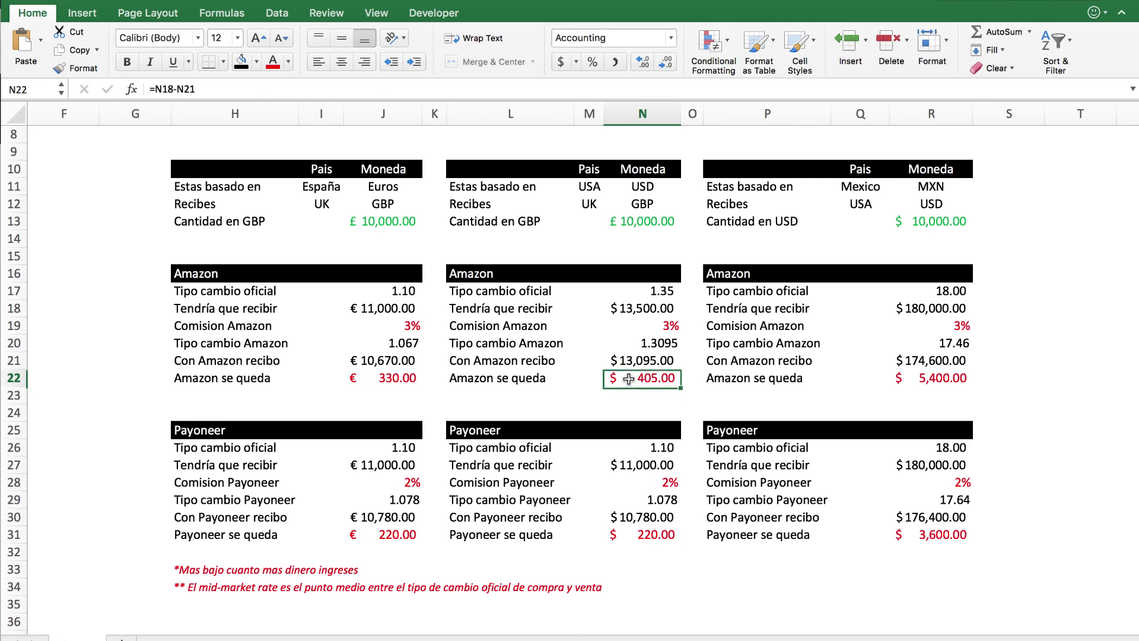
left_click(648, 536)
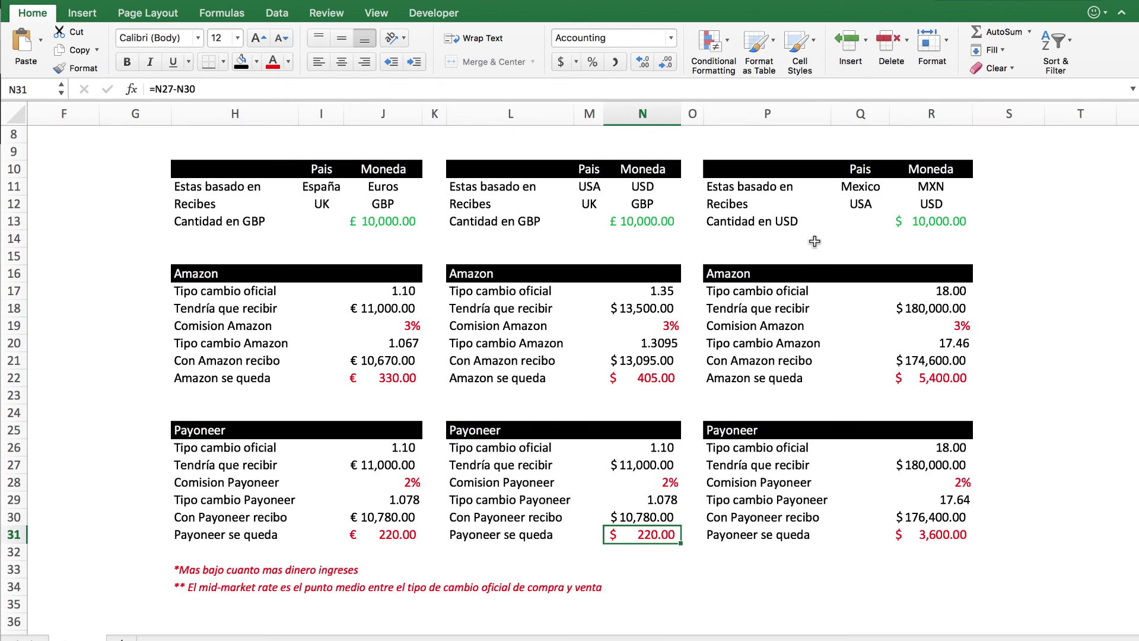
Step: Review the Mexico scenario's home country and currency, the country and currency of its income, and the amount in USD
left_click(853, 192)
left_click(929, 188)
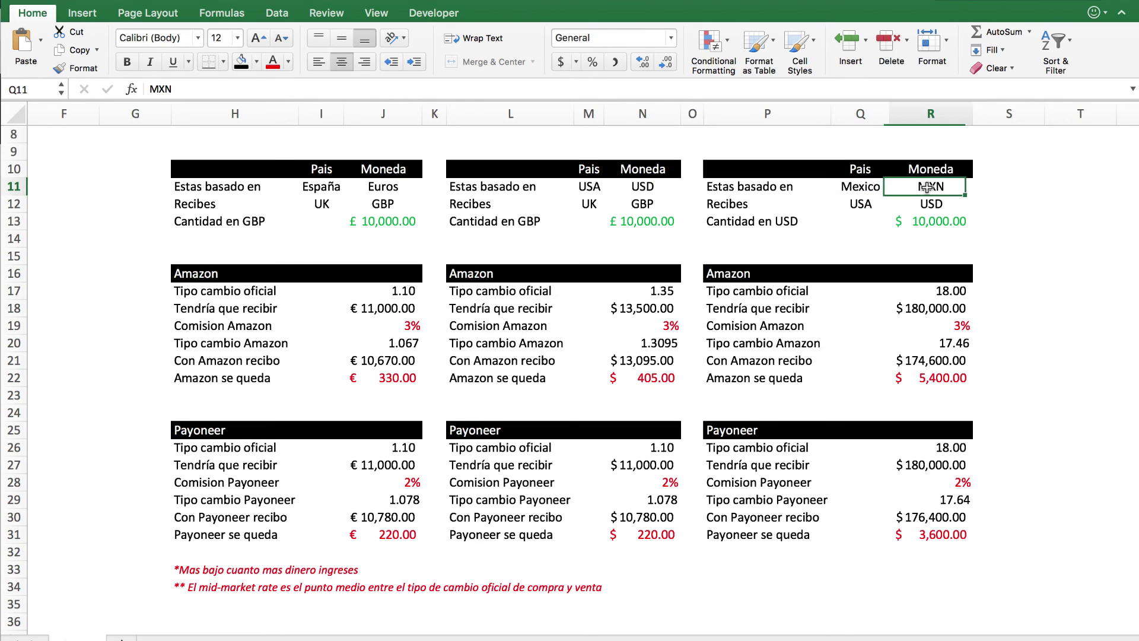
left_click(857, 205)
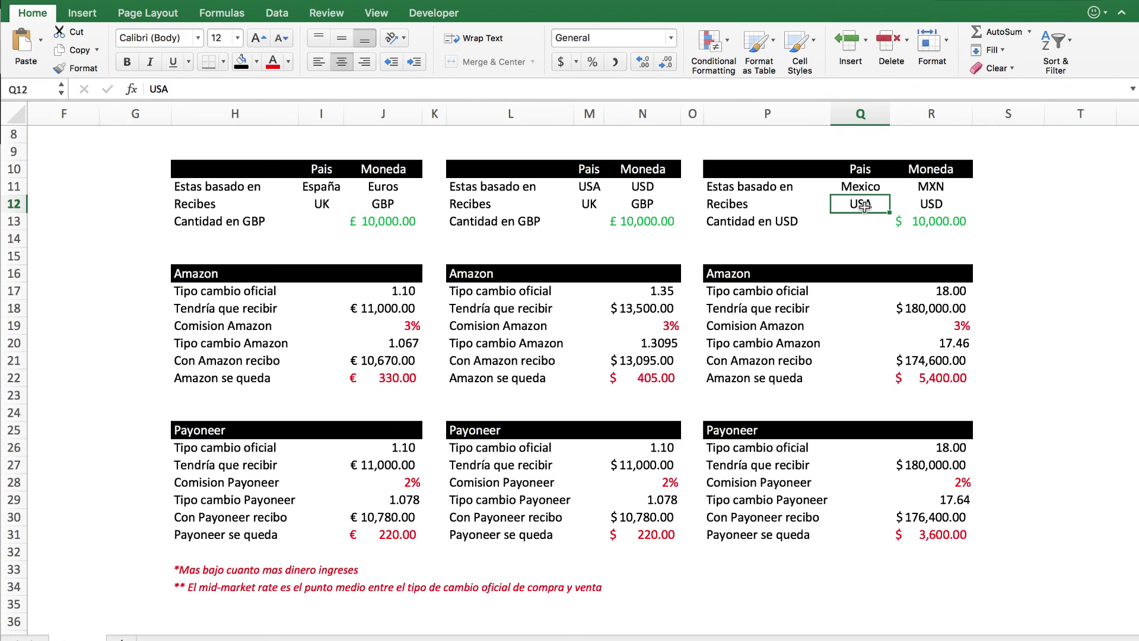
left_click(941, 205)
left_click(949, 223)
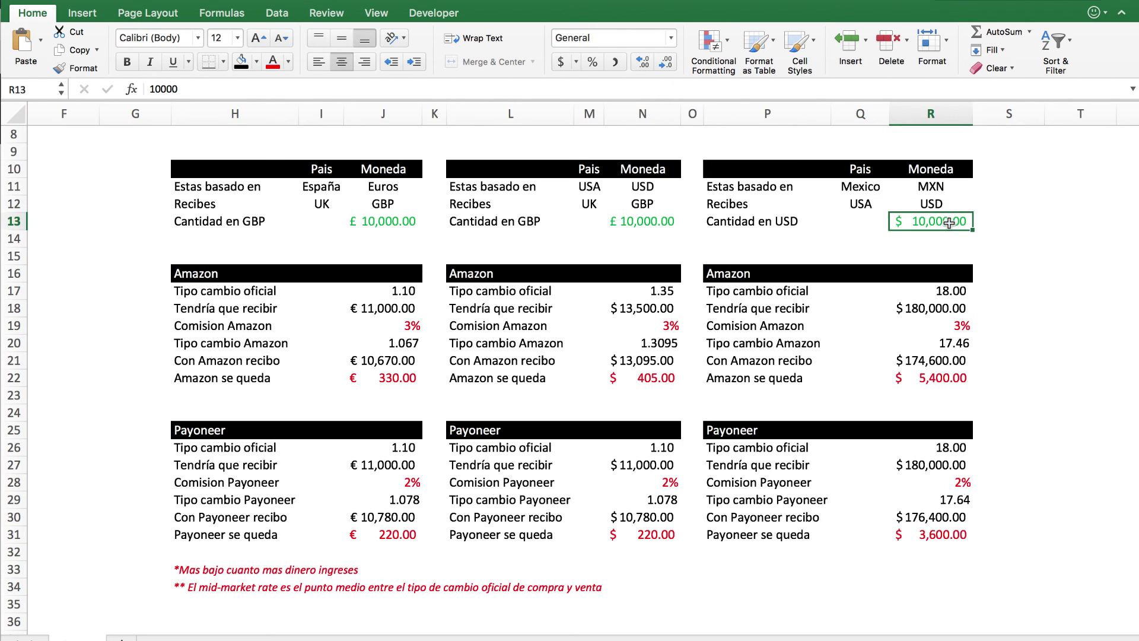
Step: Examine the Mexico scenario's Amazon block from the official exchange rate and commission through the amounts received and kept by Amazon
left_click(954, 290)
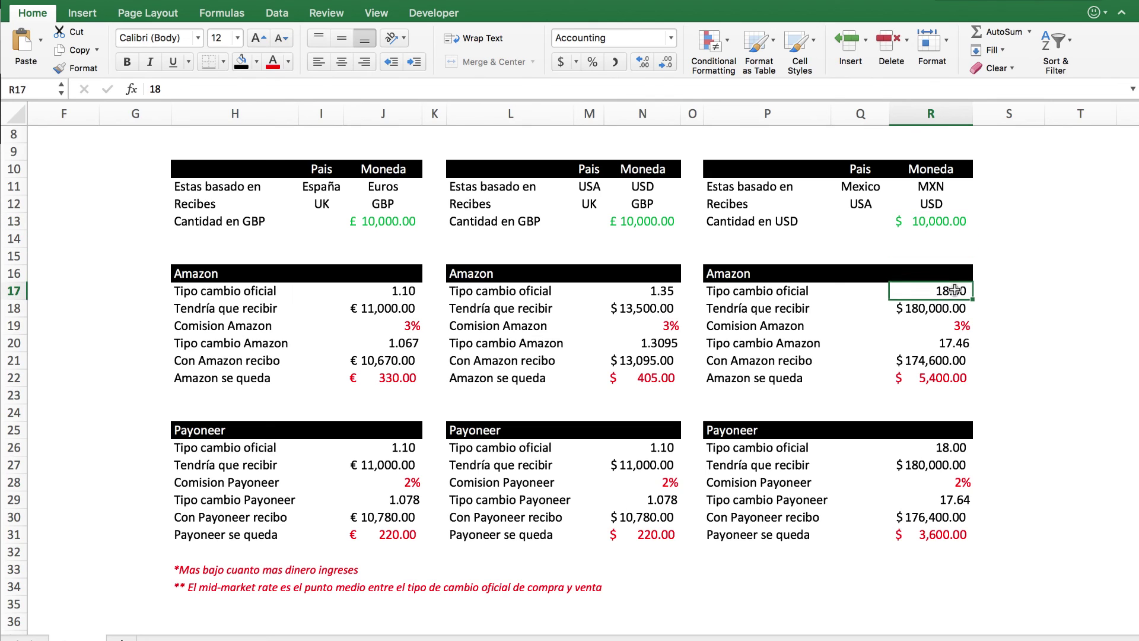
left_click(908, 313)
left_click(923, 328)
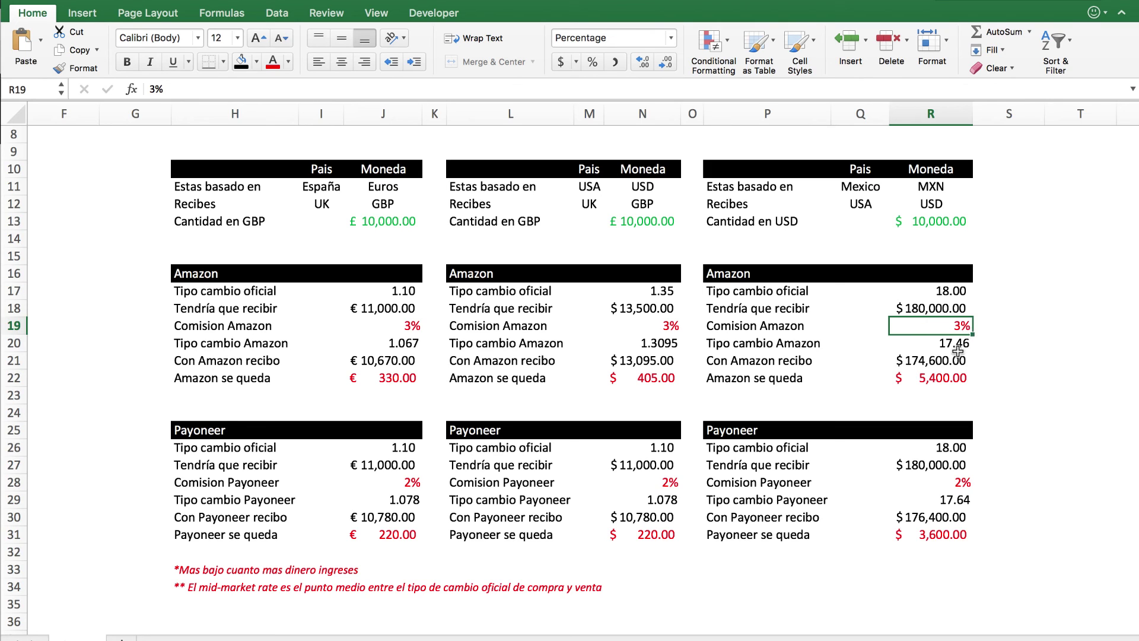
left_click(942, 341)
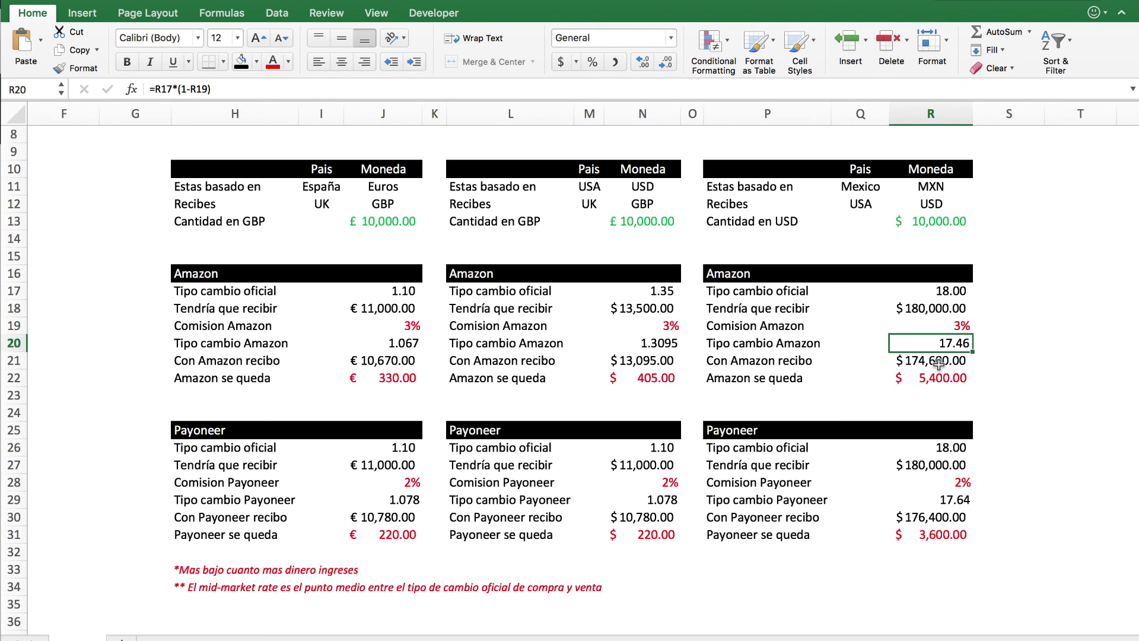
left_click(929, 363)
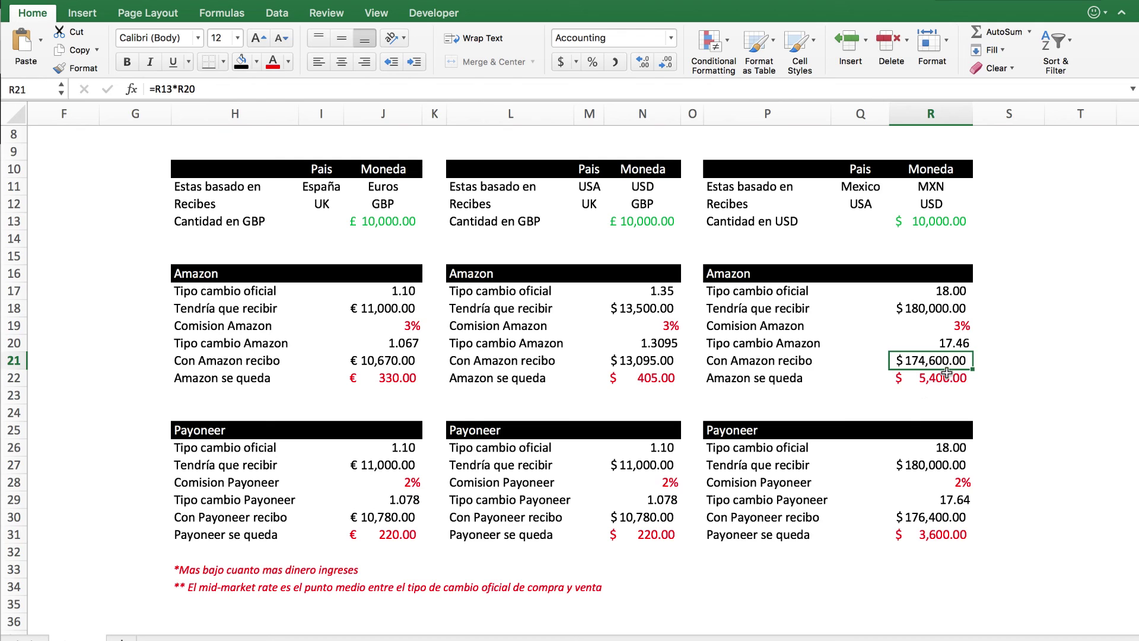
left_click(966, 377)
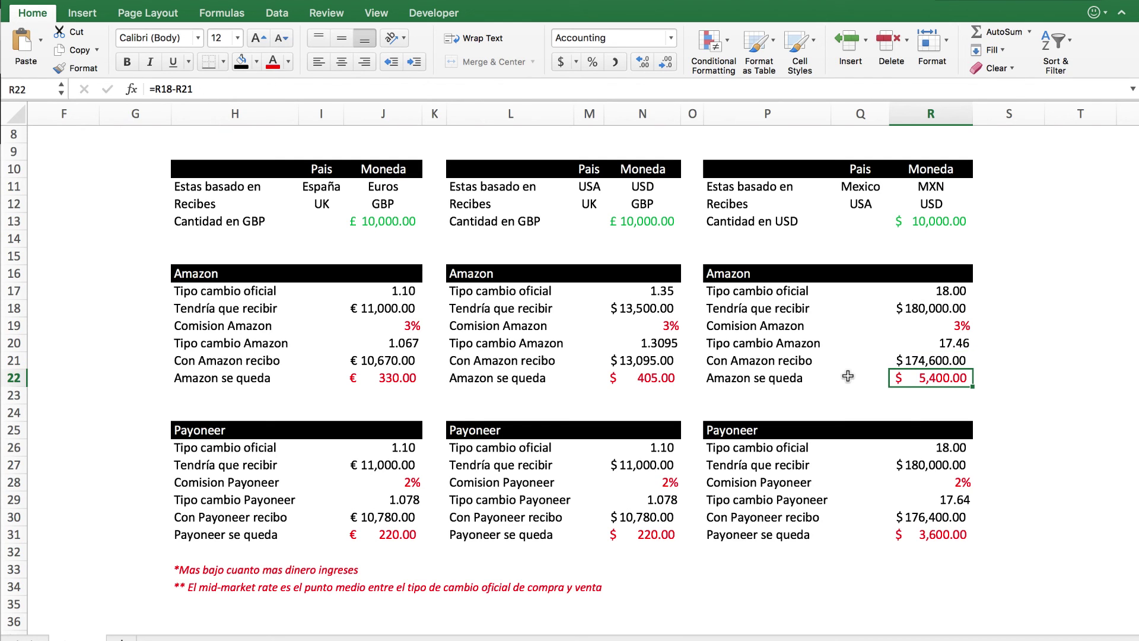
Step: Check the amount Payoneer keeps in the Mexico scenario's Payoneer block
left_click(920, 397)
left_click(950, 430)
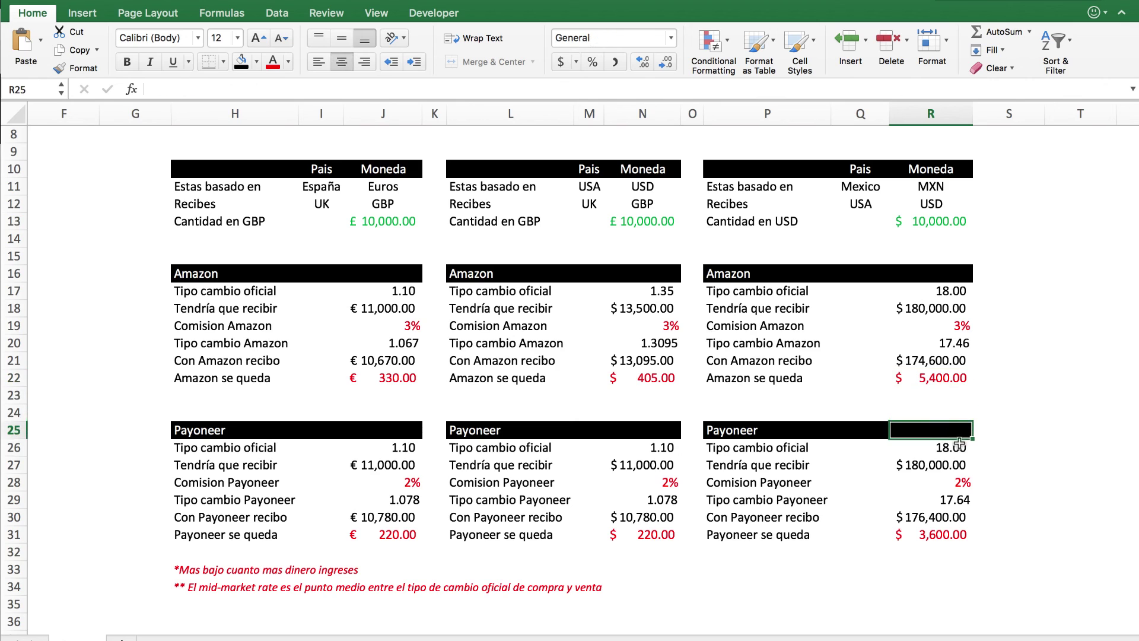
left_click(952, 537)
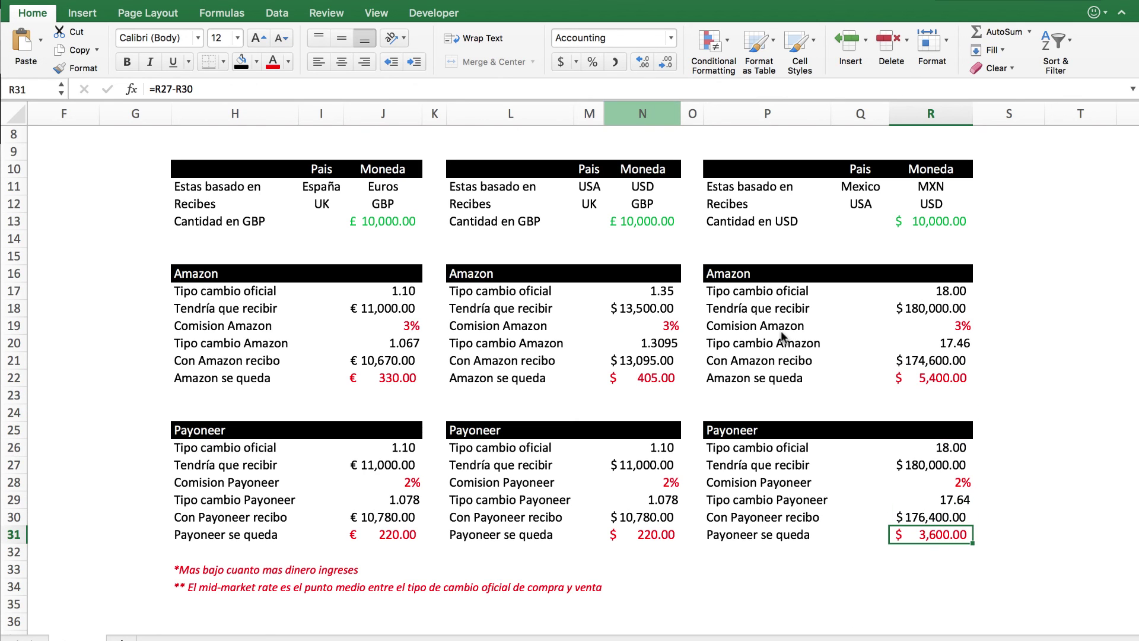